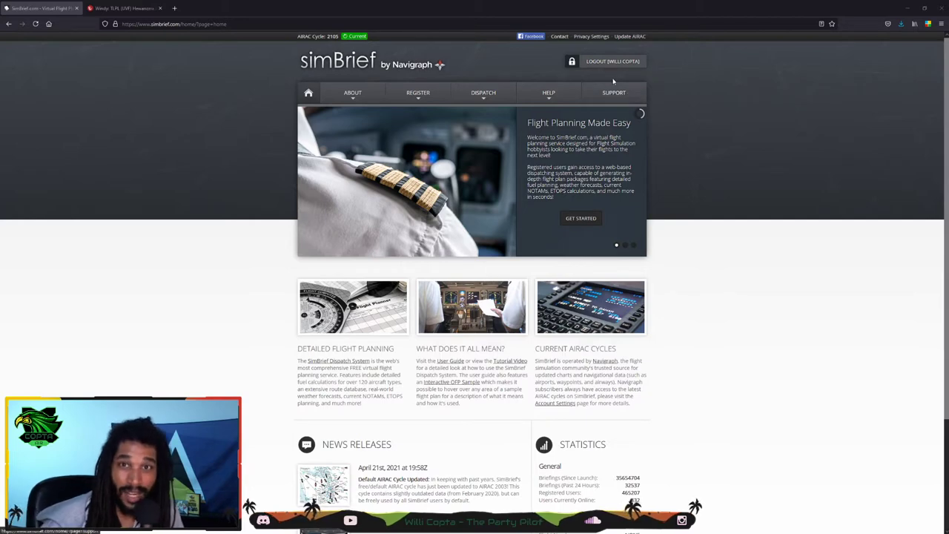
# Step: Check the available AIRAC cycles for the account and return to the home page
pyautogui.moveTo(420, 97)
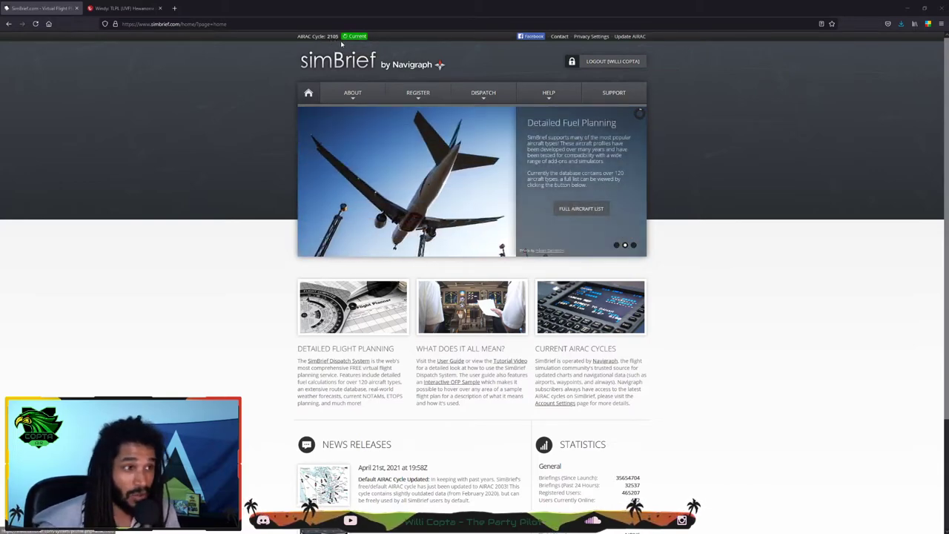
pyautogui.click(346, 37)
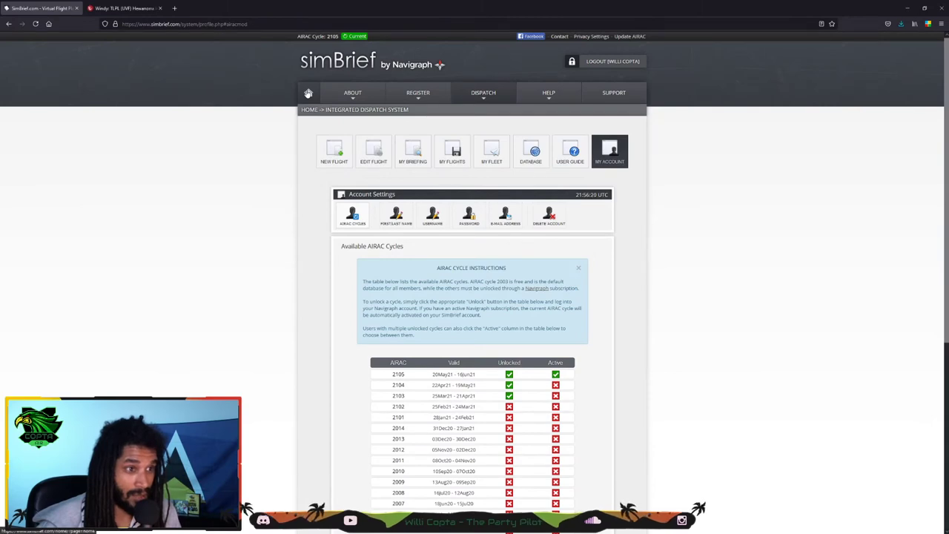
pyautogui.click(308, 93)
# Step: Open the dispatch fleet, start a new airframe and browse the aircraft types offered for it
pyautogui.moveTo(352, 95)
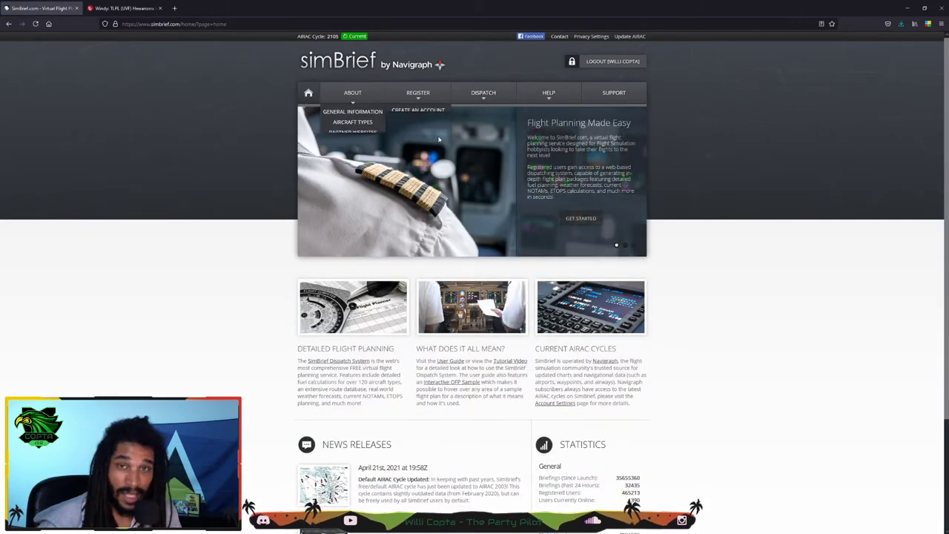
pyautogui.click(484, 95)
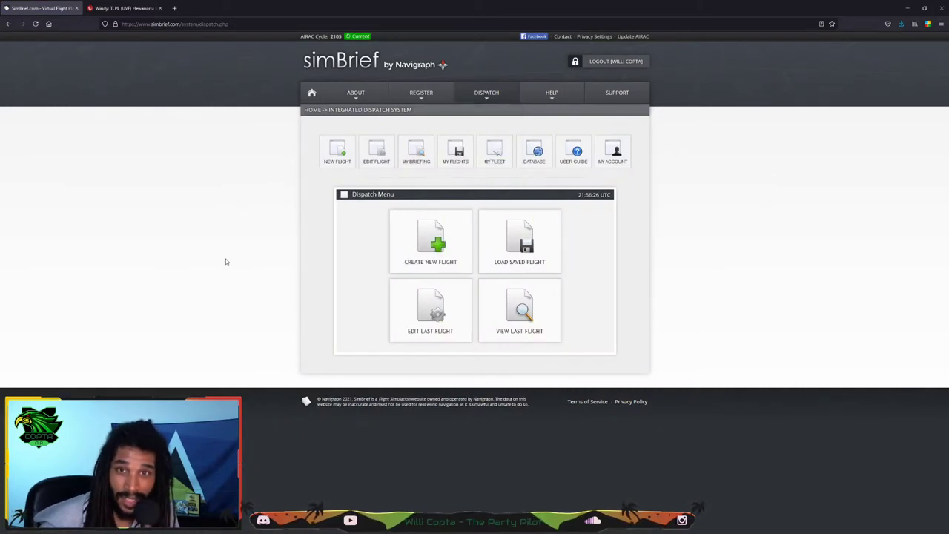
pyautogui.click(494, 152)
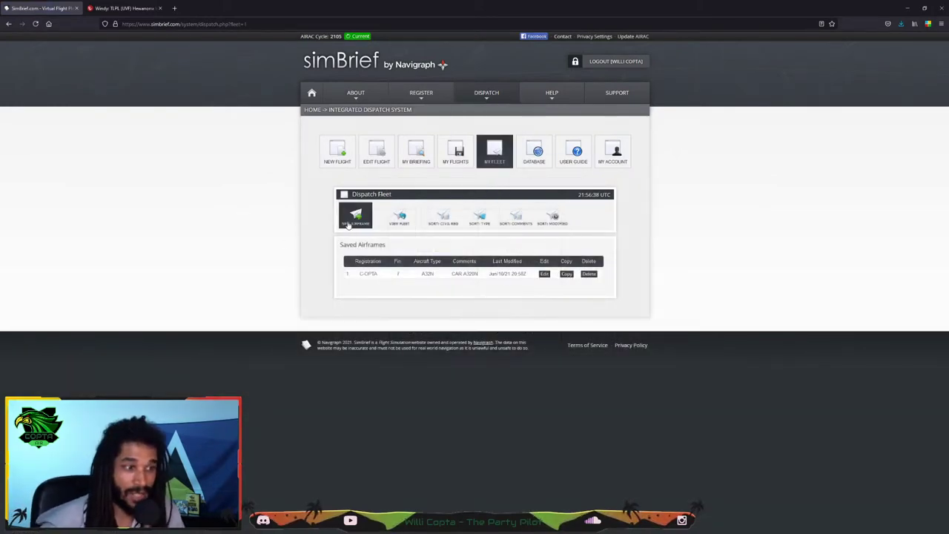
pyautogui.click(348, 223)
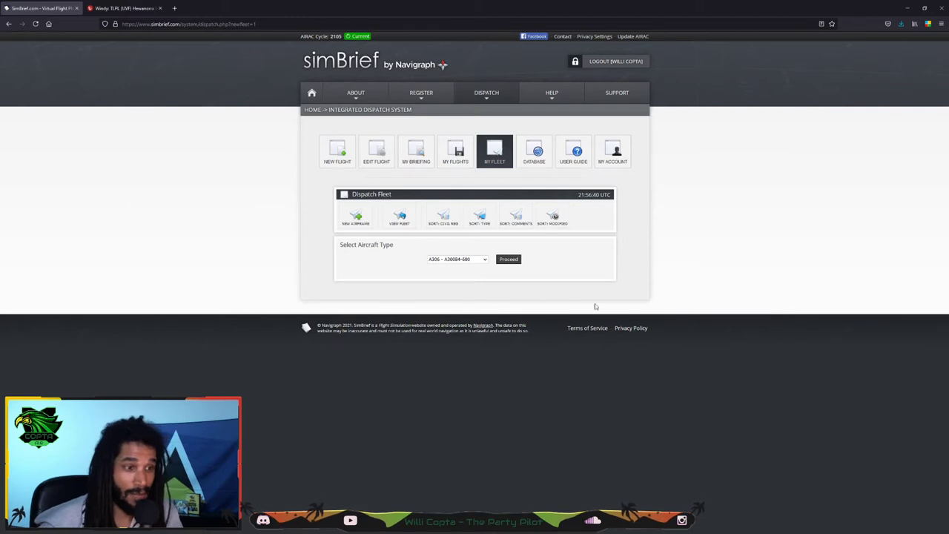
pyautogui.click(484, 261)
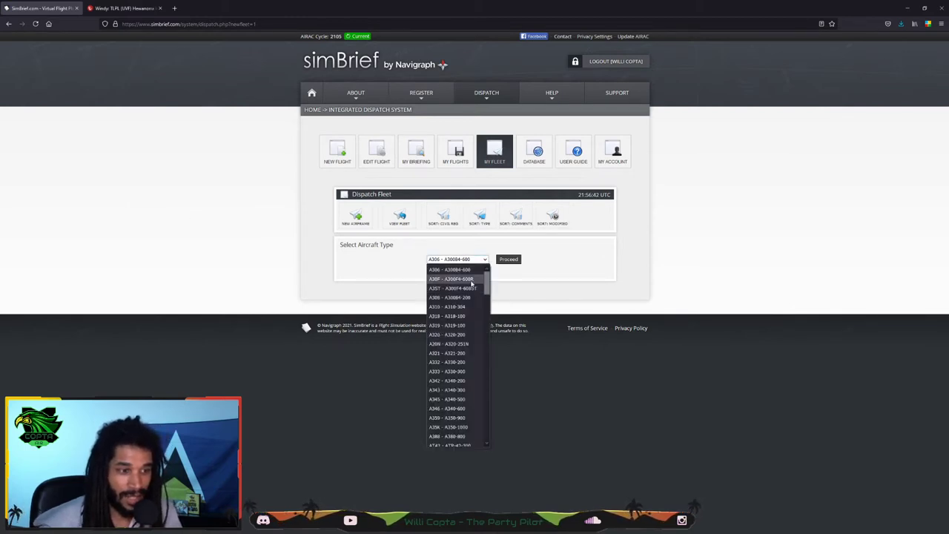
pyautogui.scroll(-15, 452, 297)
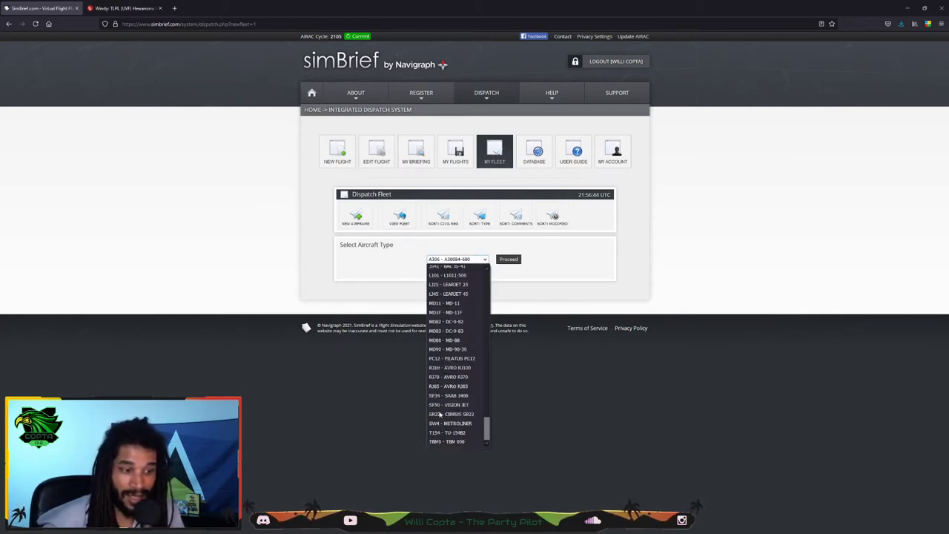
pyautogui.scroll(15, 445, 407)
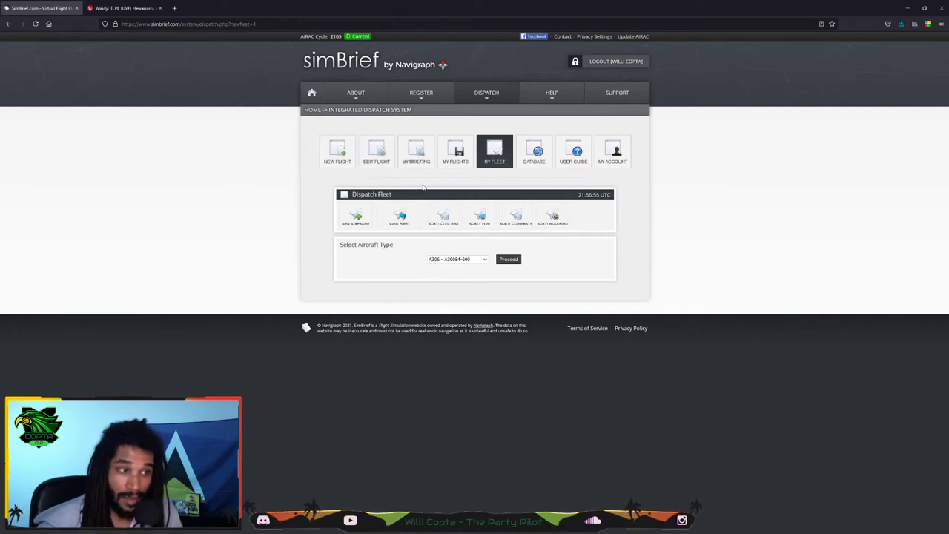
# Step: Start a new flight in the dispatch system and look over its flight, aircraft and route options
pyautogui.click(336, 152)
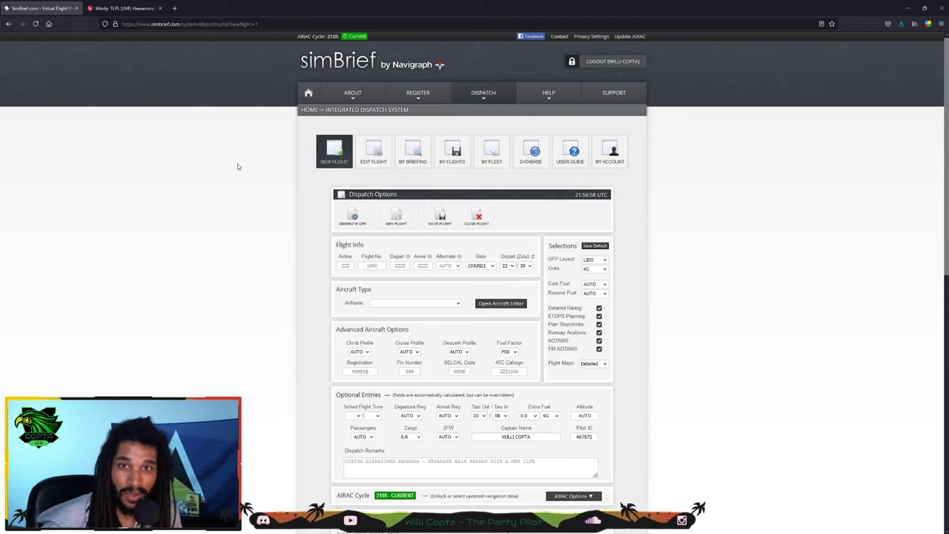
pyautogui.scroll(-1, 237, 164)
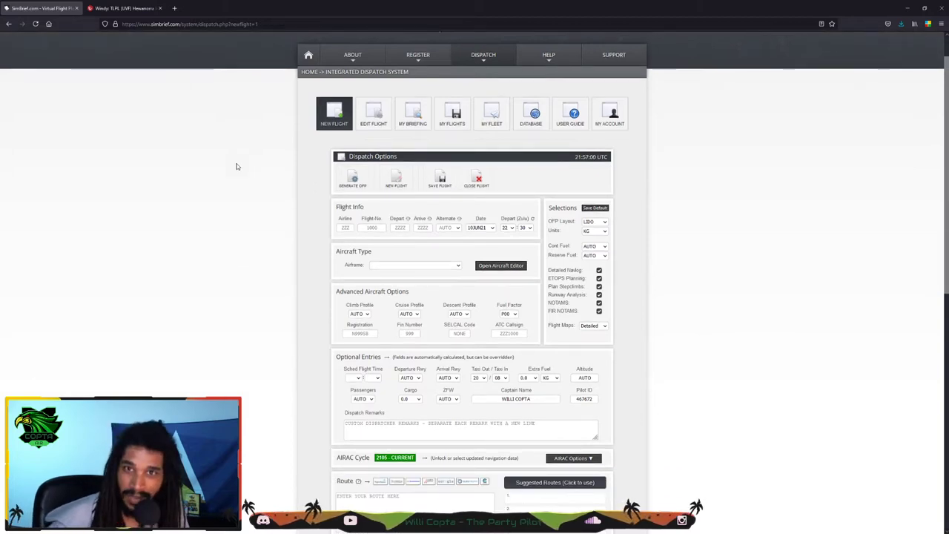
pyautogui.scroll(-1, 277, 182)
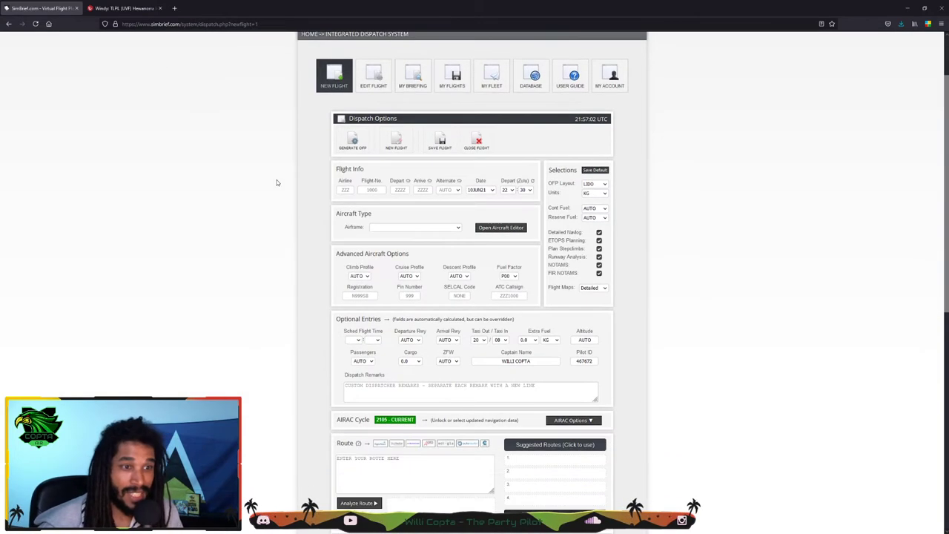
pyautogui.scroll(-1, 277, 183)
pyautogui.scroll(3, 277, 183)
pyautogui.scroll(-1, 277, 181)
pyautogui.scroll(-1, 307, 210)
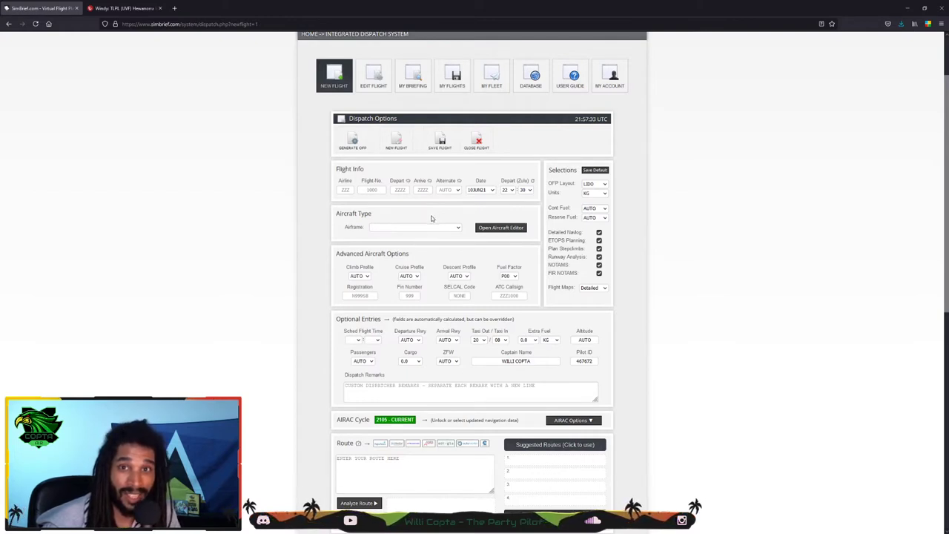
pyautogui.click(450, 399)
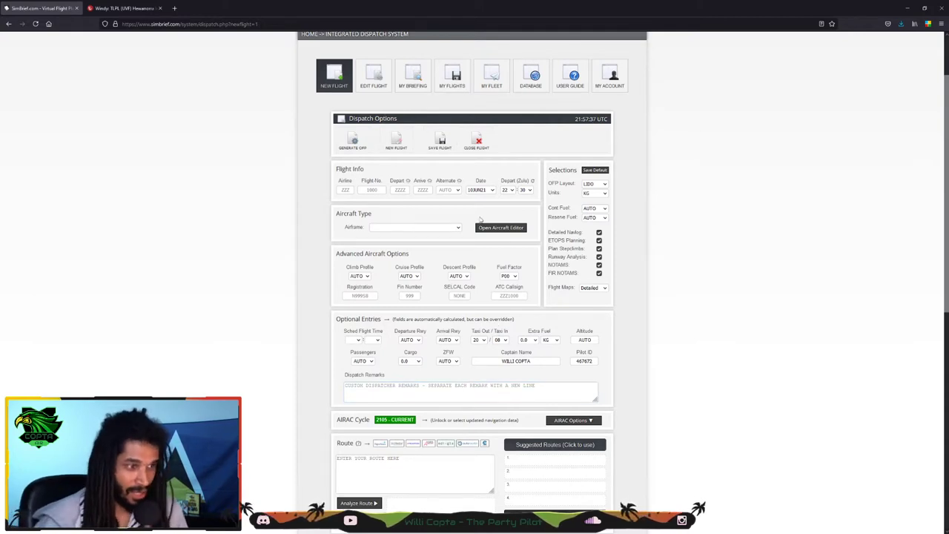
# Step: Set the flight's airline to CAR and its flight number to 7
pyautogui.click(339, 191)
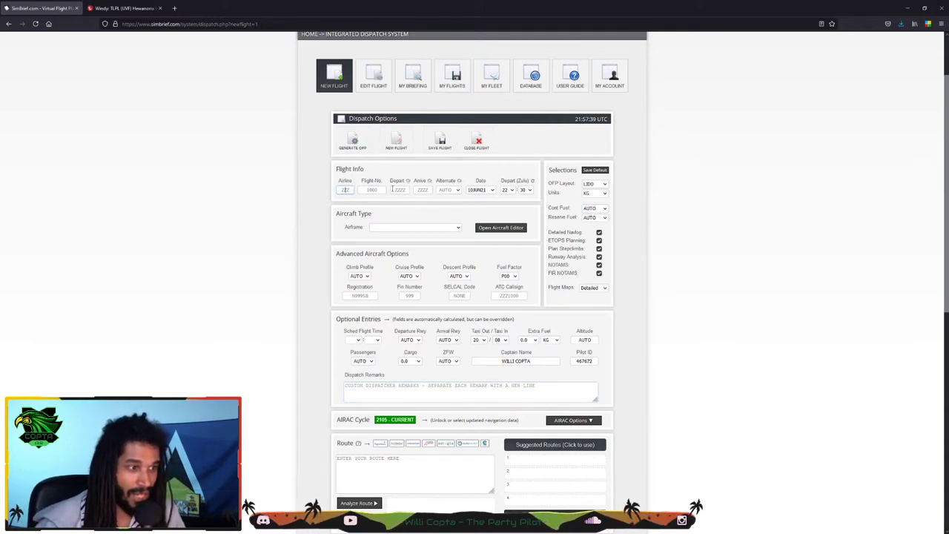
pyautogui.write('CAR')
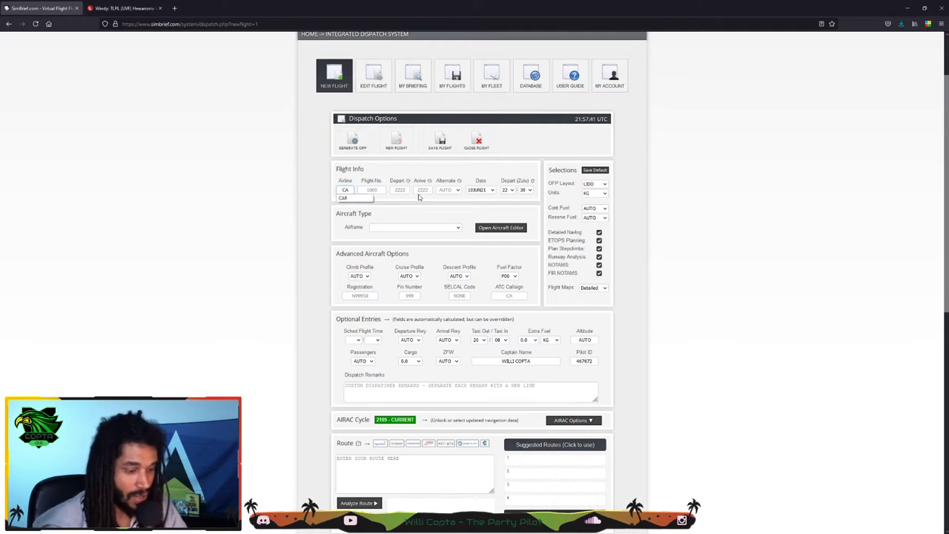
pyautogui.click(372, 190)
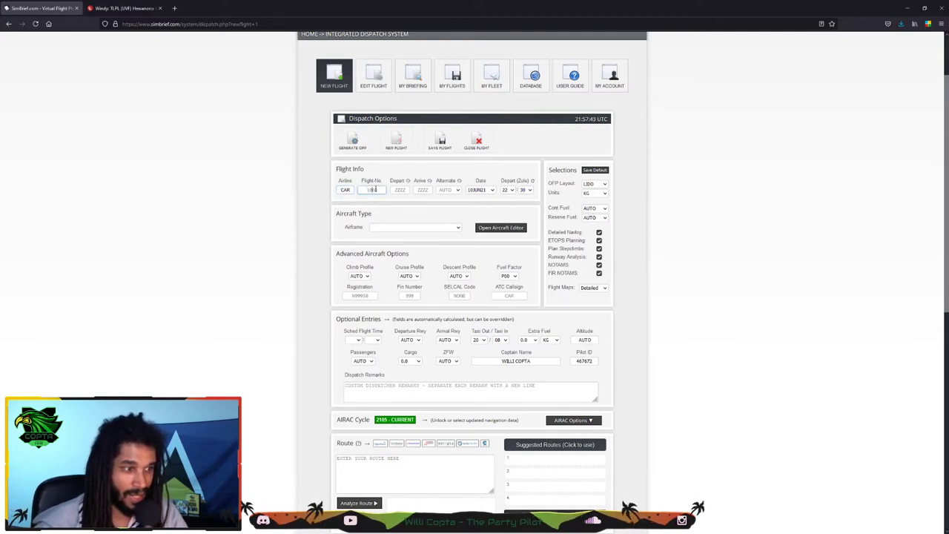
pyautogui.write('7')
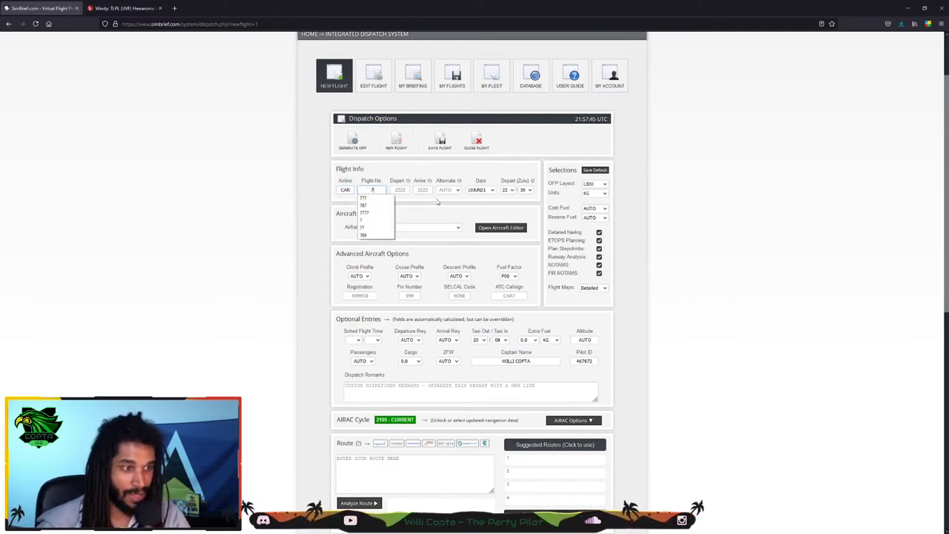
# Step: Set the departure airport to TLPL and the arrival airport to TTPP, and check the TTPP approach charts in Navigraph Charts
pyautogui.click(405, 189)
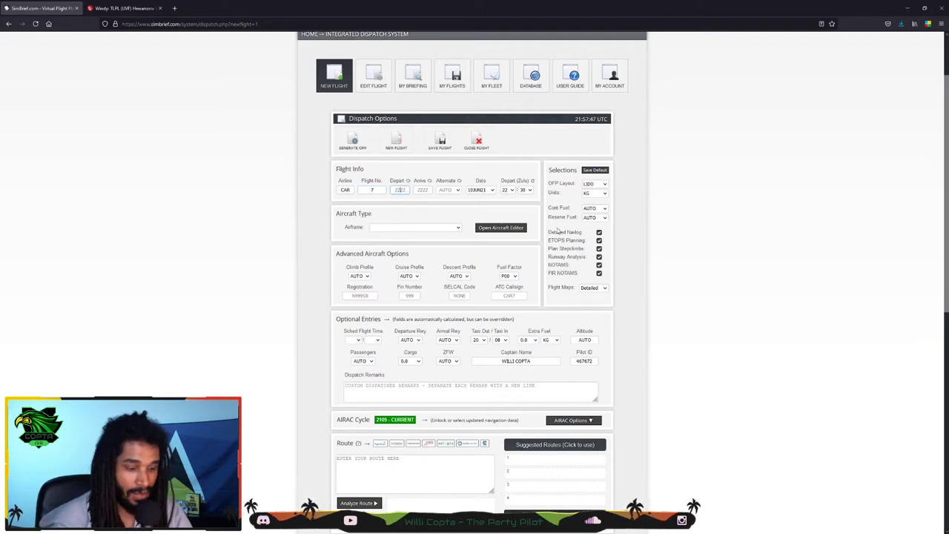
pyautogui.write('TLPL')
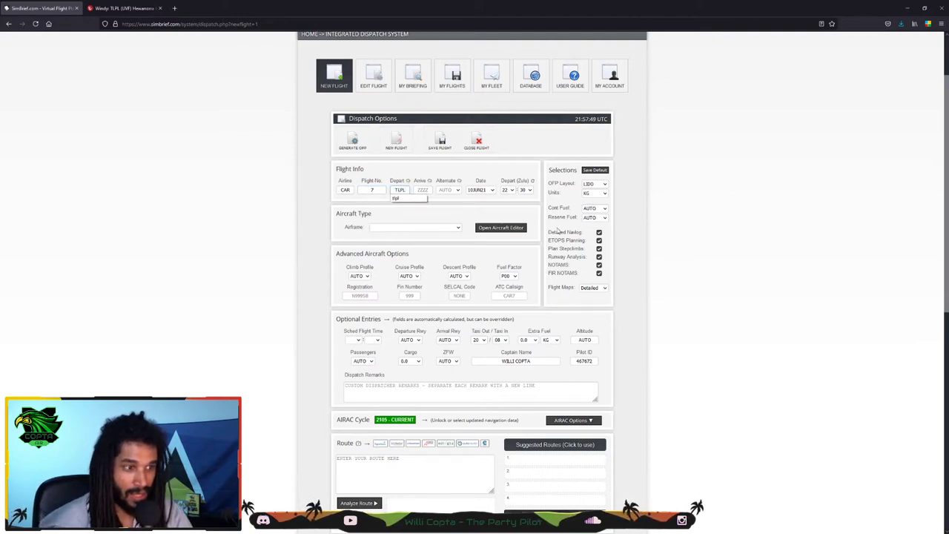
pyautogui.click(424, 189)
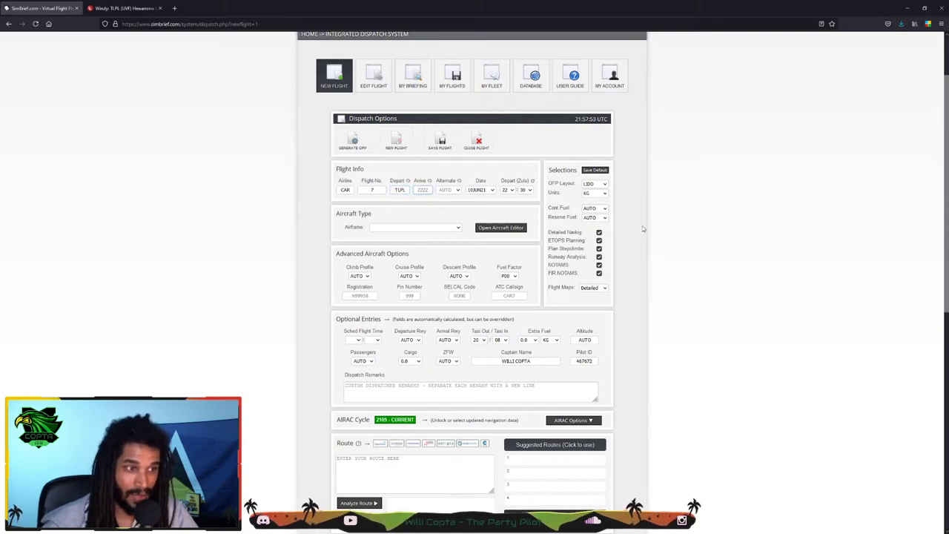
pyautogui.write('TTPP')
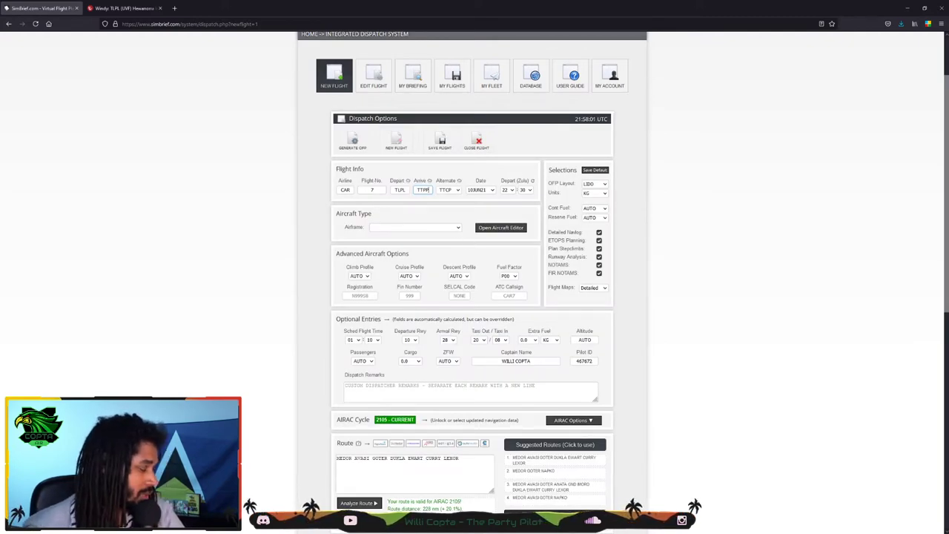
pyautogui.hotkey('alt', 'Tab')
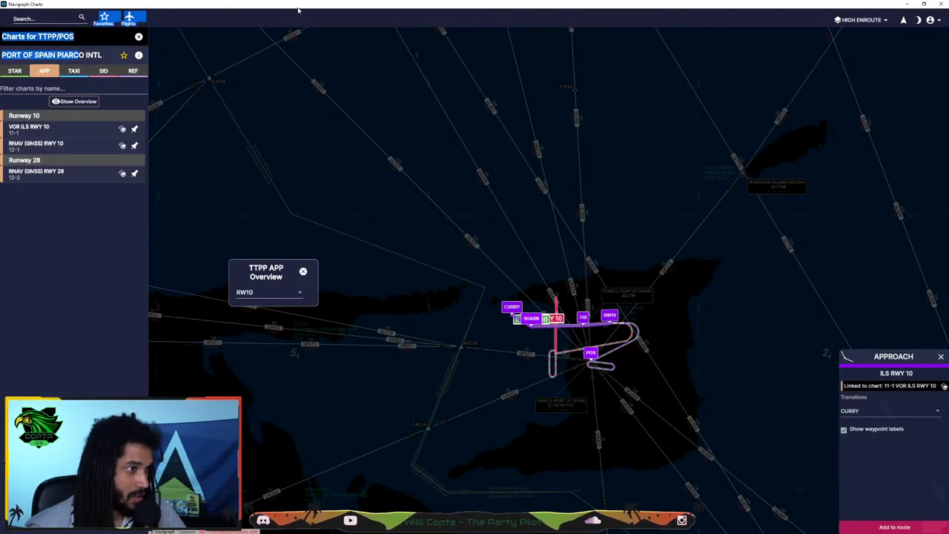
pyautogui.hotkey('alt', 'Tab')
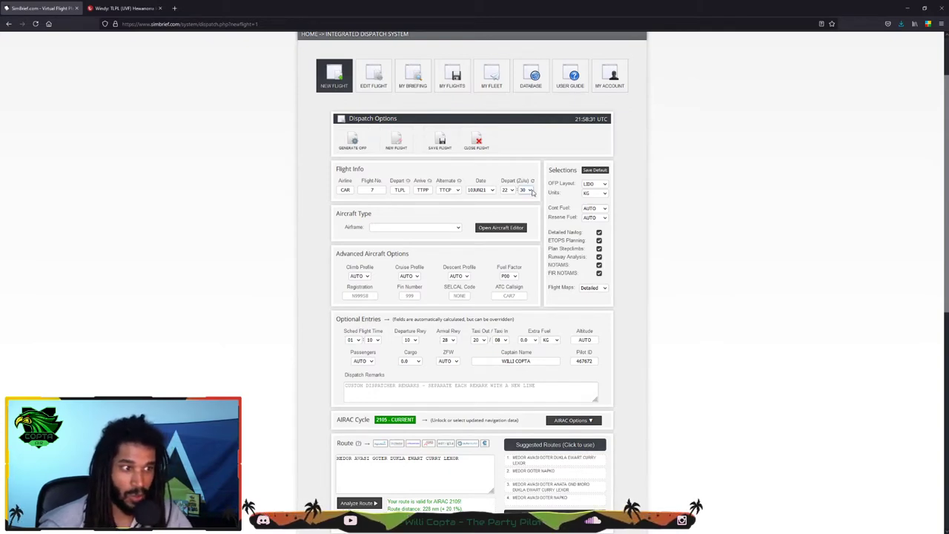
# Step: Select the saved C-OPTA A320-200 airframe, with contingency fuel of 3% or 05 MIN and reserve fuel of 45 MIN
pyautogui.click(415, 227)
pyautogui.click(401, 247)
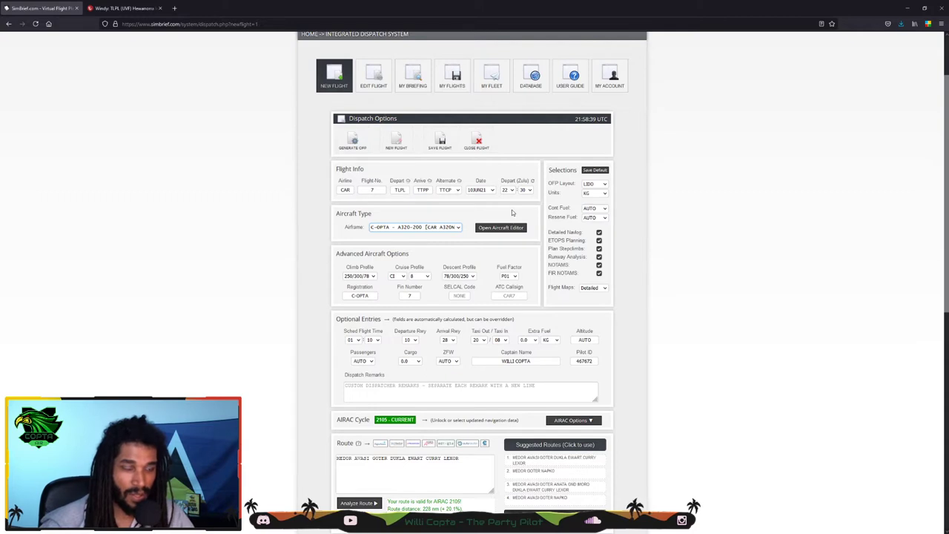
pyautogui.click(600, 209)
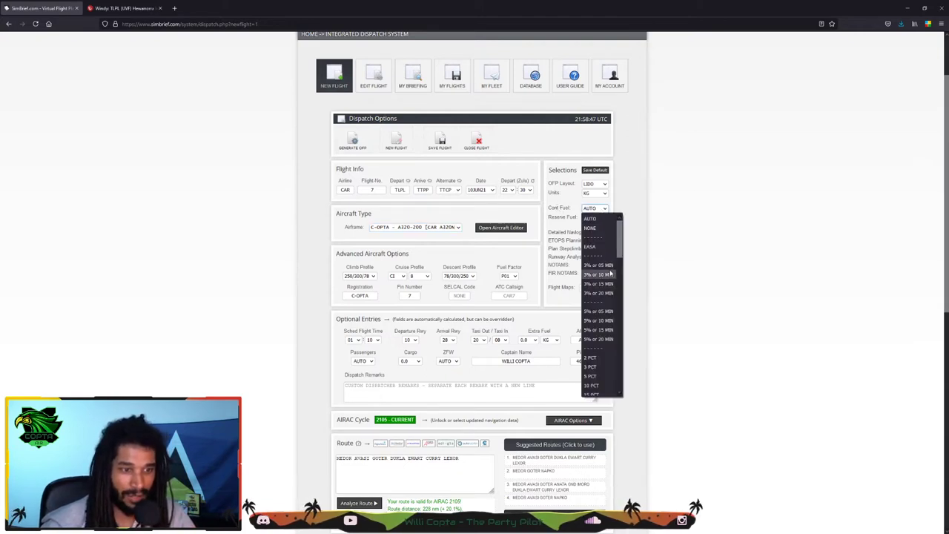
pyautogui.click(602, 265)
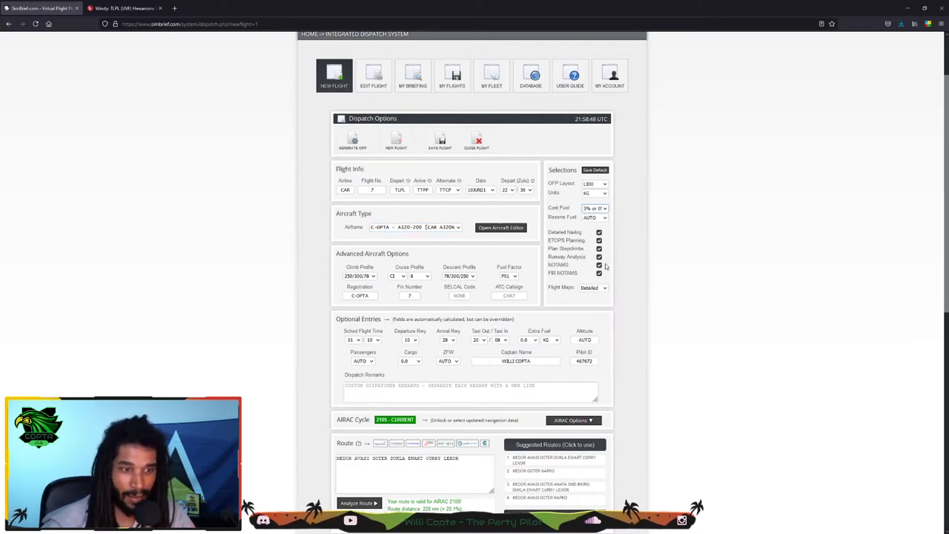
pyautogui.click(591, 217)
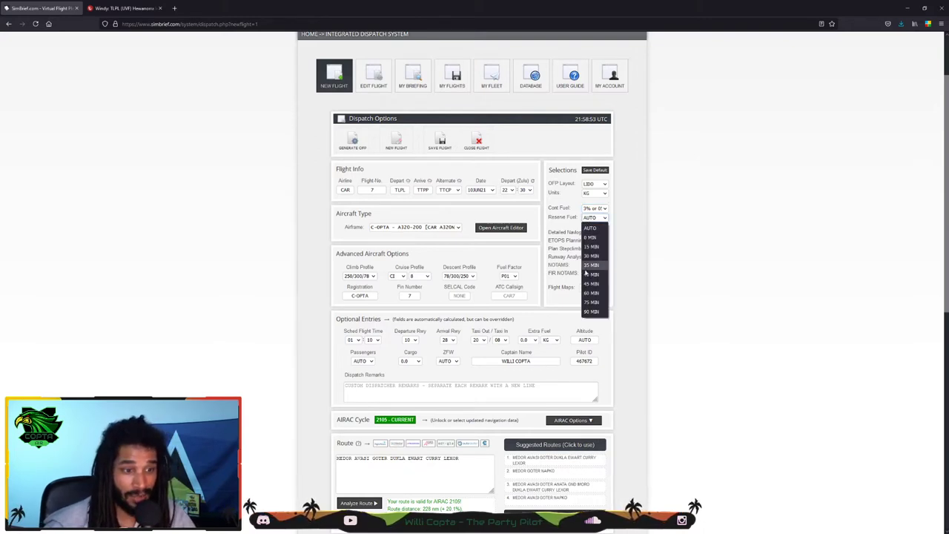
pyautogui.click(591, 284)
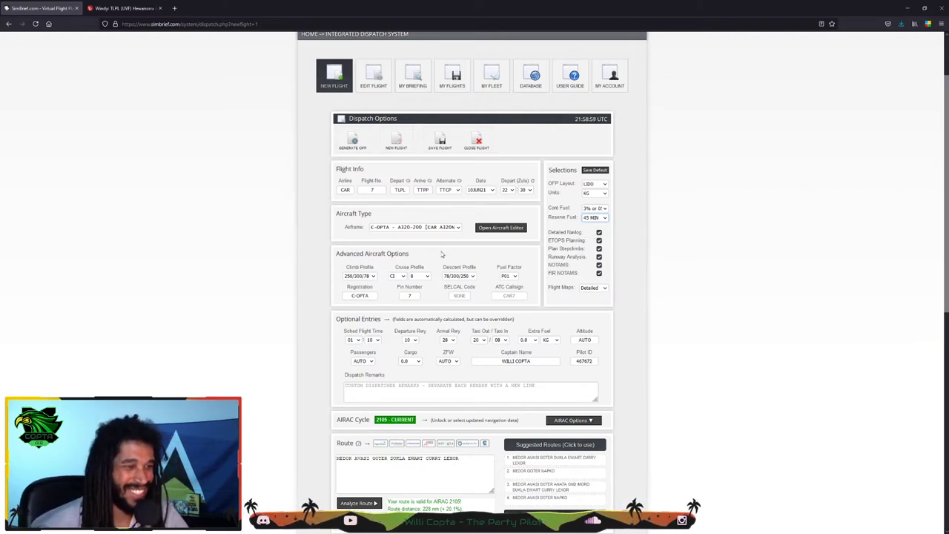
# Step: Set both the departure and arrival runways to 10 and accept automatic selection of new SIDs/STARs for them
pyautogui.scroll(-2, 445, 256)
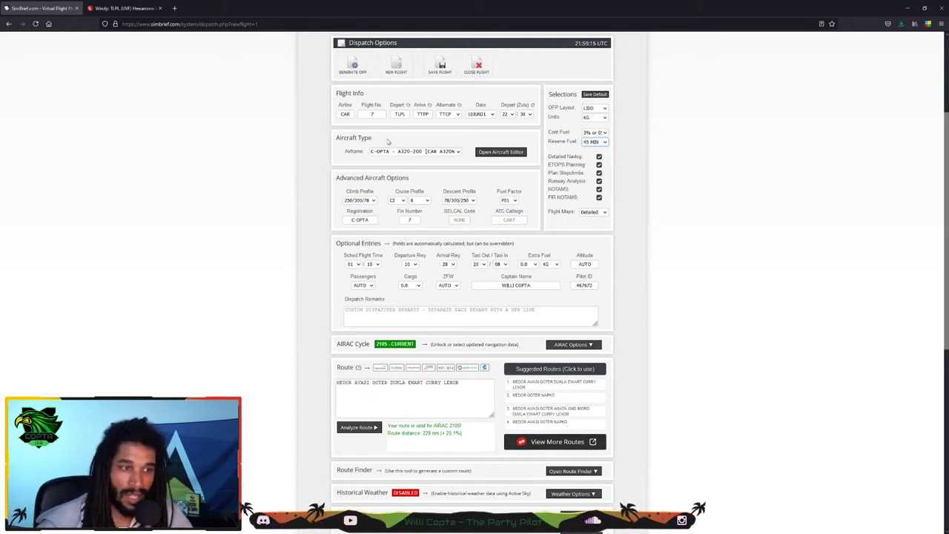
pyautogui.click(515, 220)
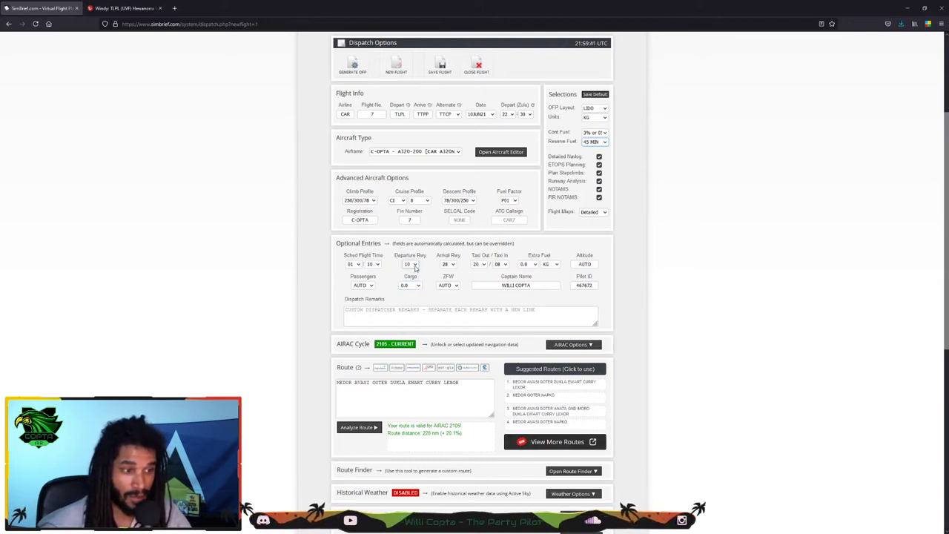
pyautogui.click(414, 264)
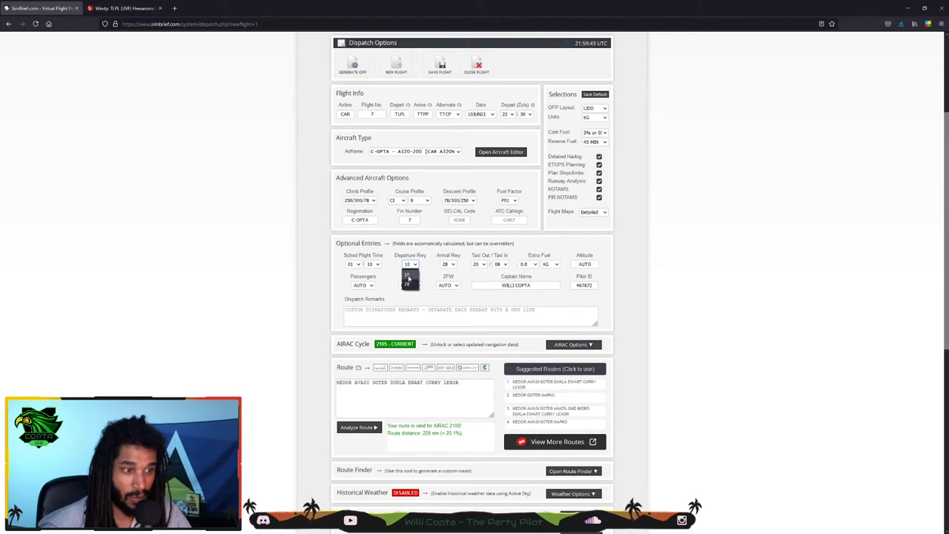
pyautogui.click(408, 276)
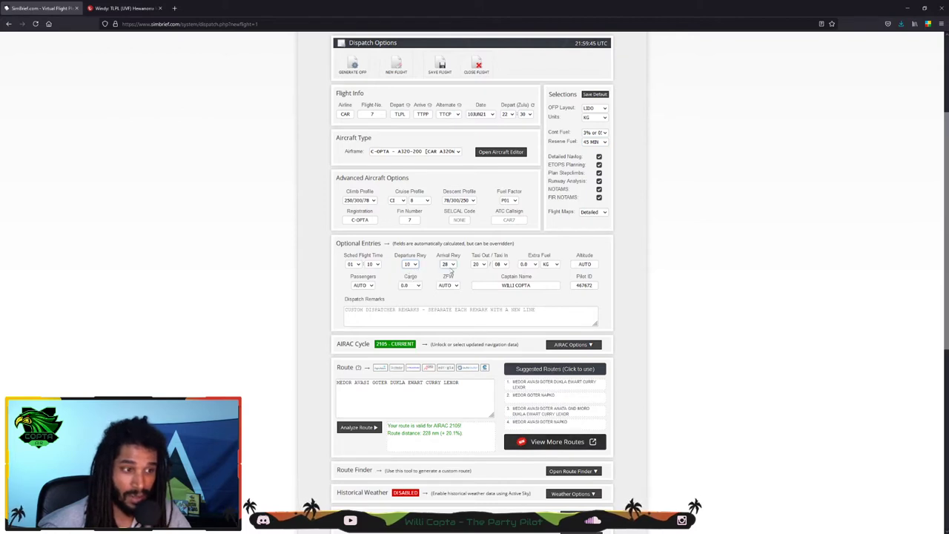
pyautogui.click(452, 266)
pyautogui.click(450, 276)
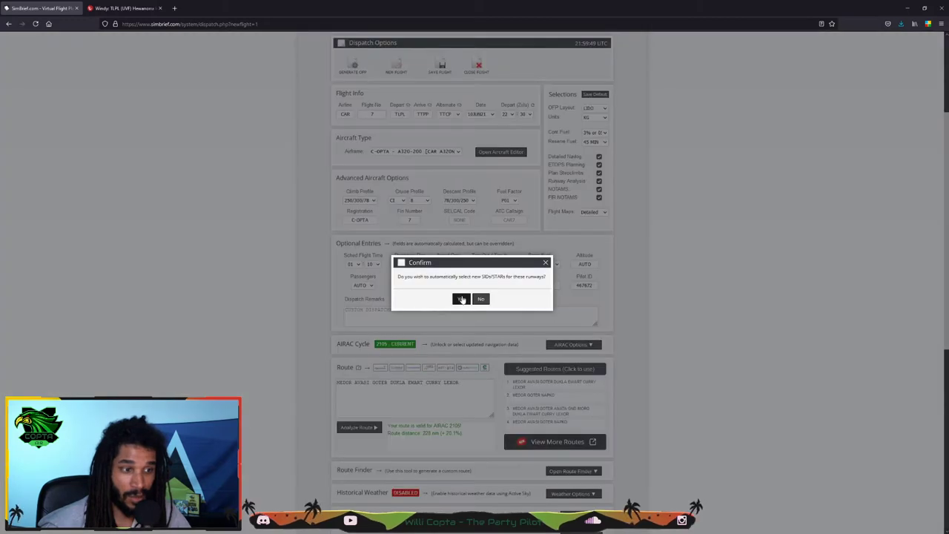
pyautogui.click(461, 298)
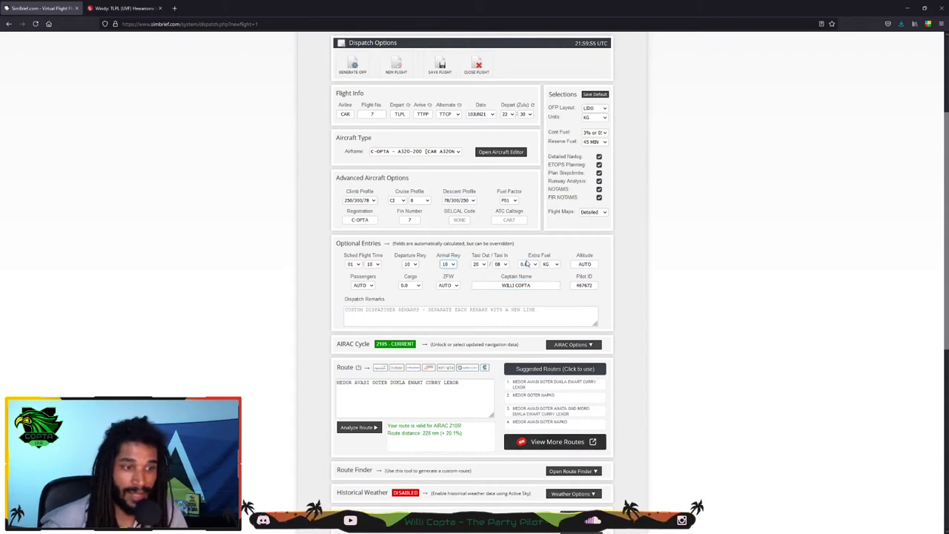
# Step: Set the flight's cruise altitude to 17000 in the optional entries
pyautogui.click(596, 264)
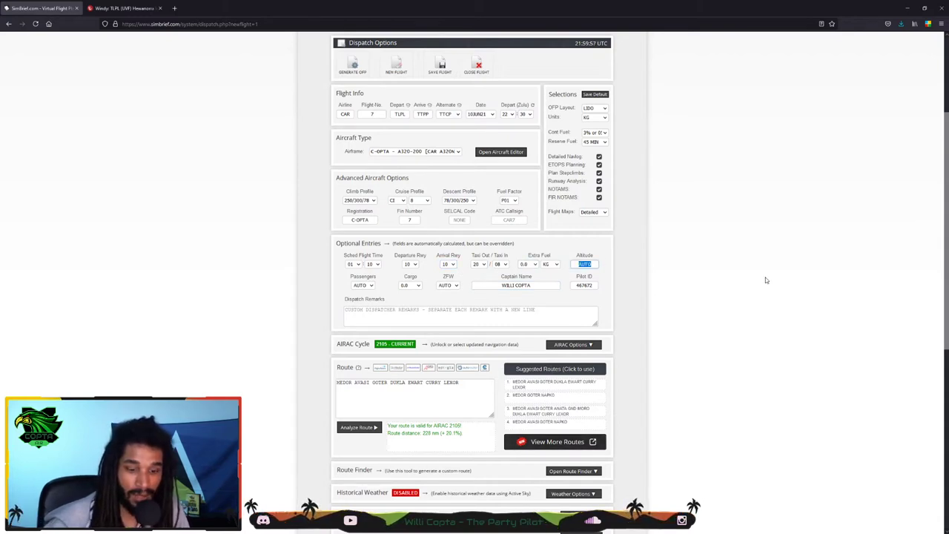
pyautogui.write('17000')
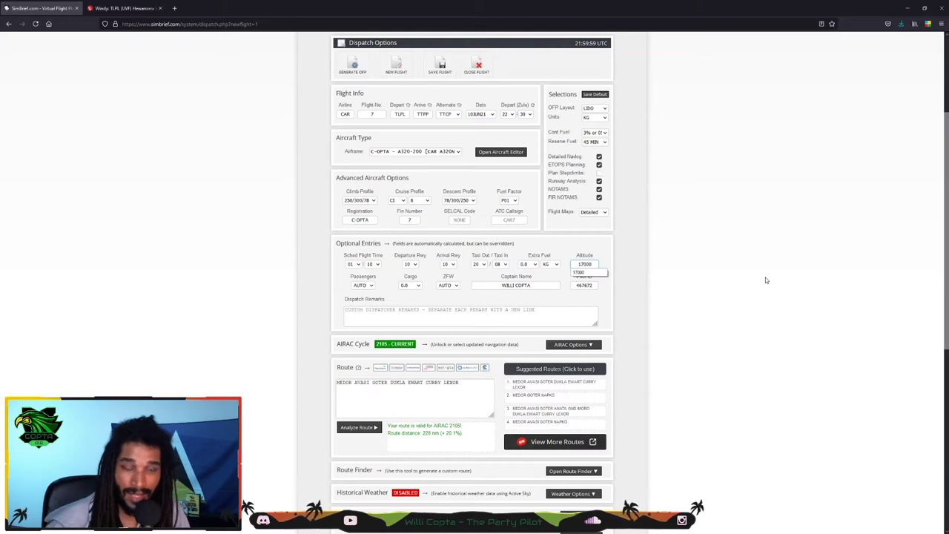
pyautogui.click(584, 247)
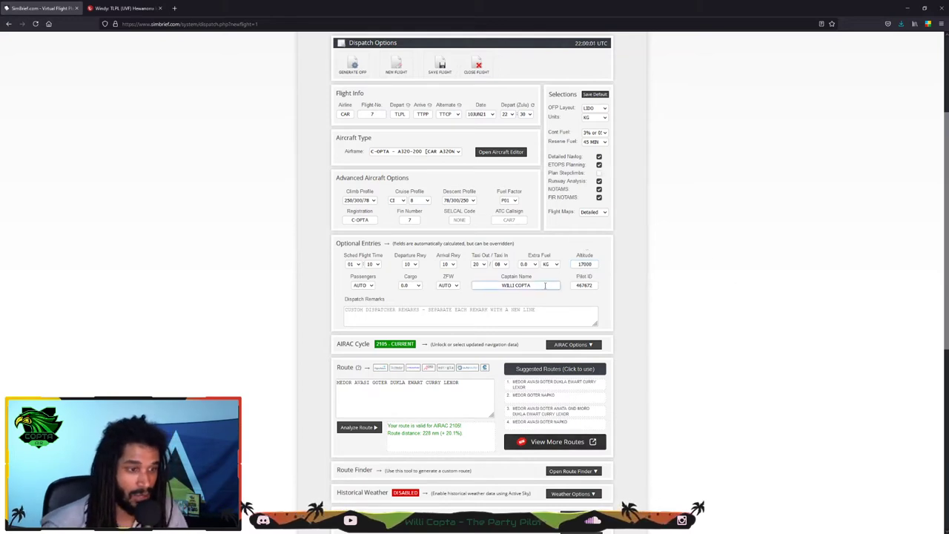
# Step: Set the passenger count to 77 and the zero fuel weight (ZFW) to 41.5
pyautogui.click(363, 285)
pyautogui.scroll(-10, 358, 382)
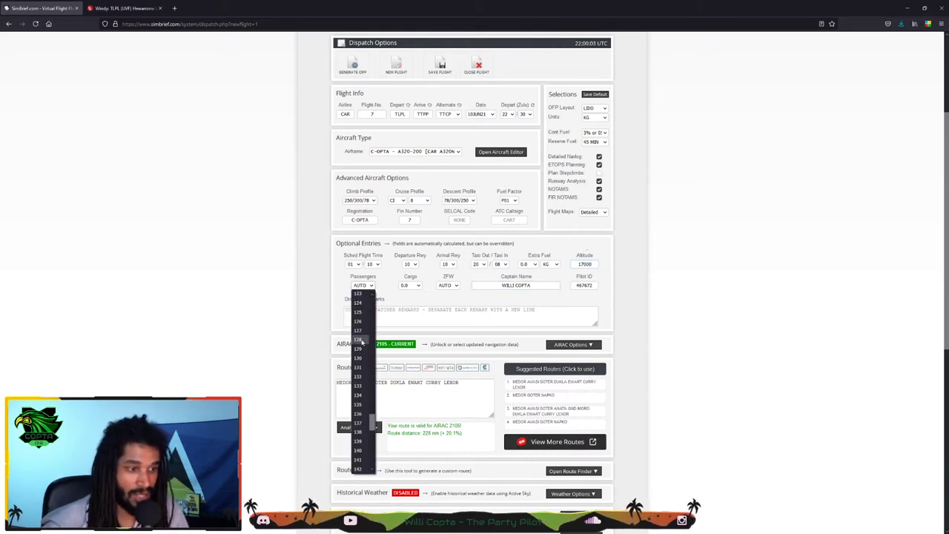
pyautogui.scroll(10, 358, 363)
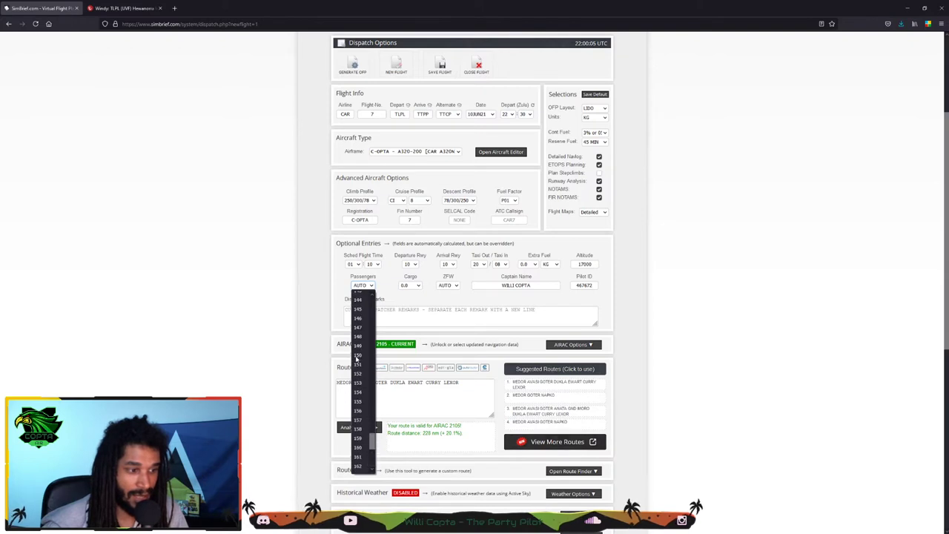
pyautogui.scroll(15, 358, 359)
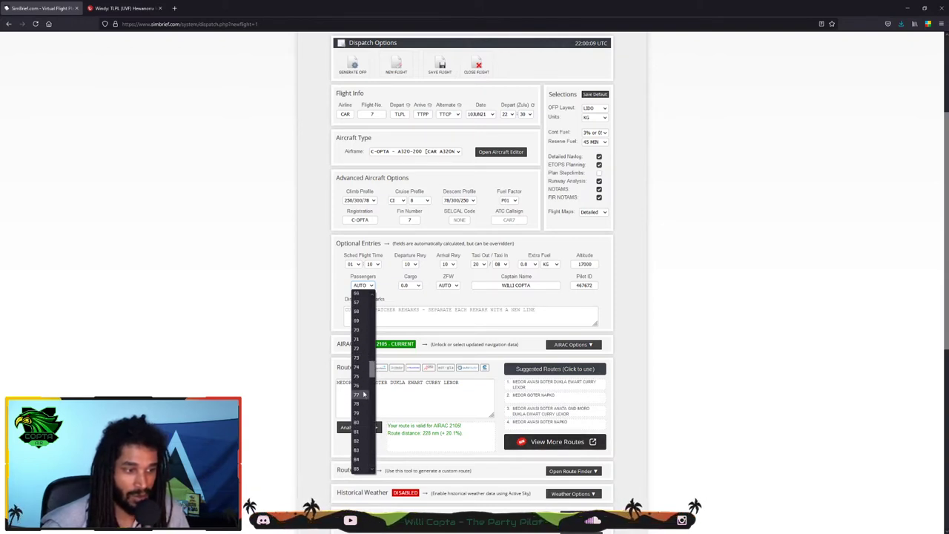
pyautogui.click(364, 367)
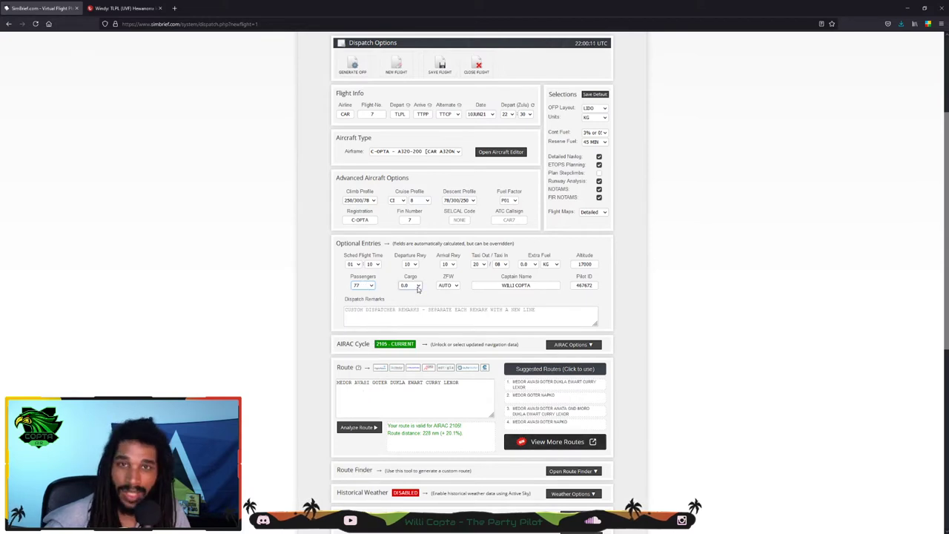
pyautogui.click(450, 285)
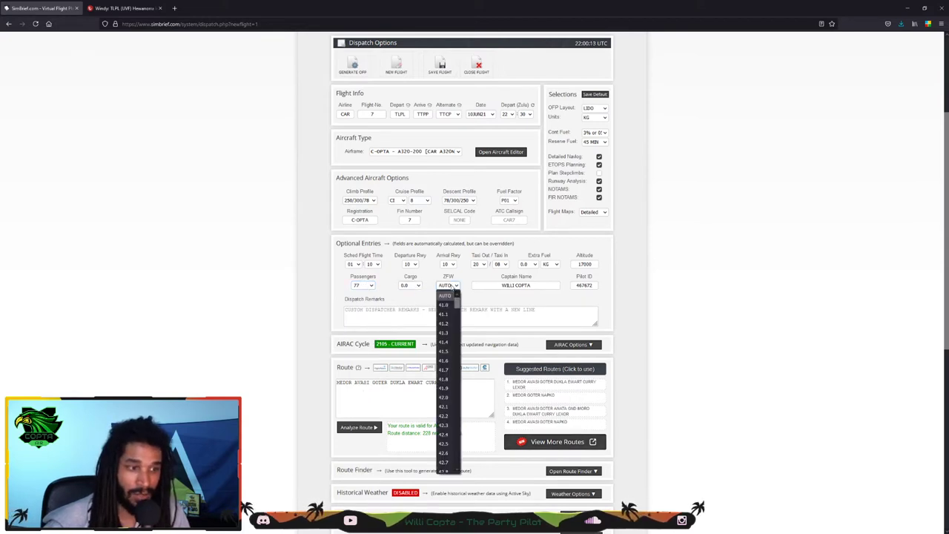
pyautogui.click(444, 352)
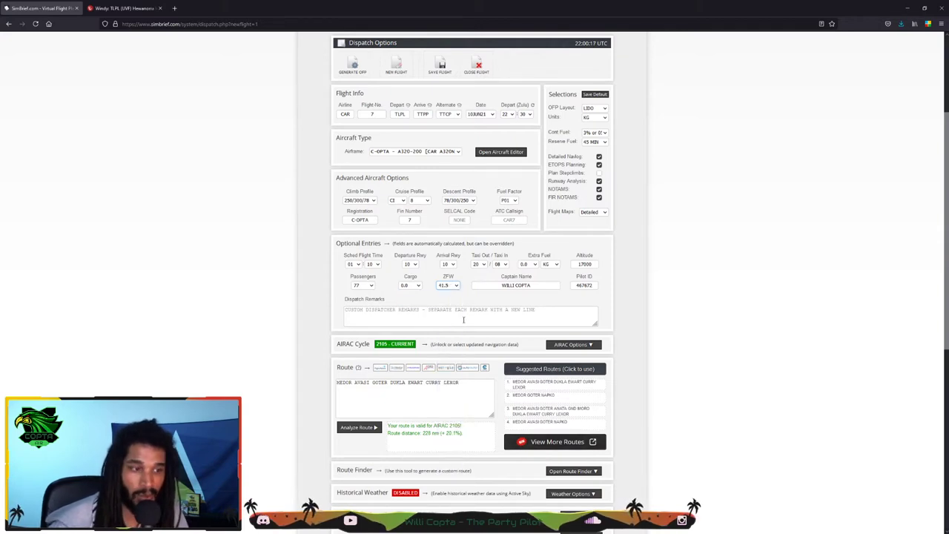
pyautogui.click(577, 286)
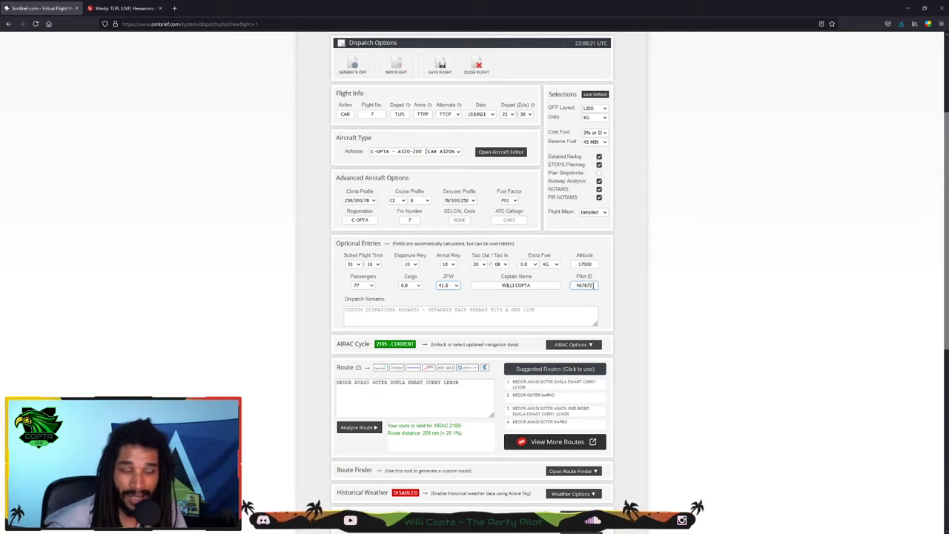
pyautogui.moveTo(594, 286); pyautogui.dragTo(577, 286)
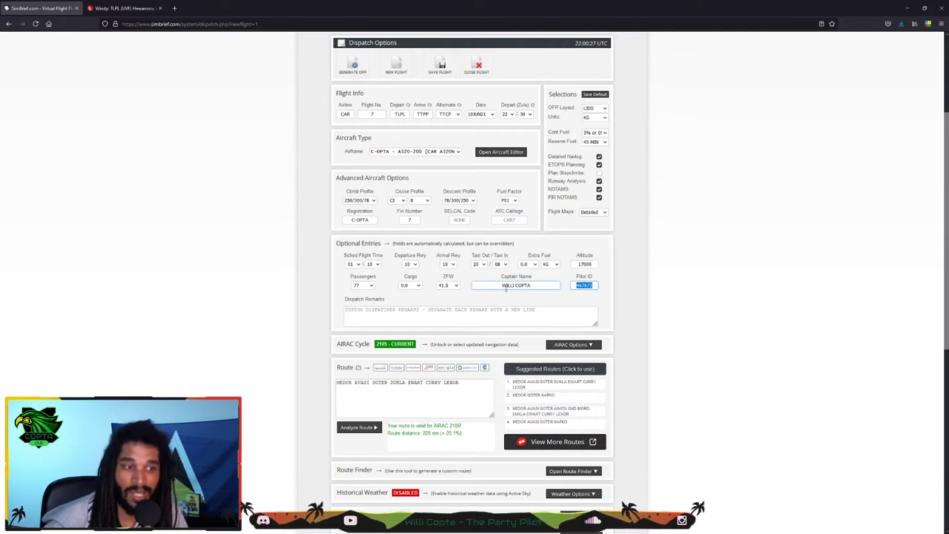
pyautogui.click(372, 309)
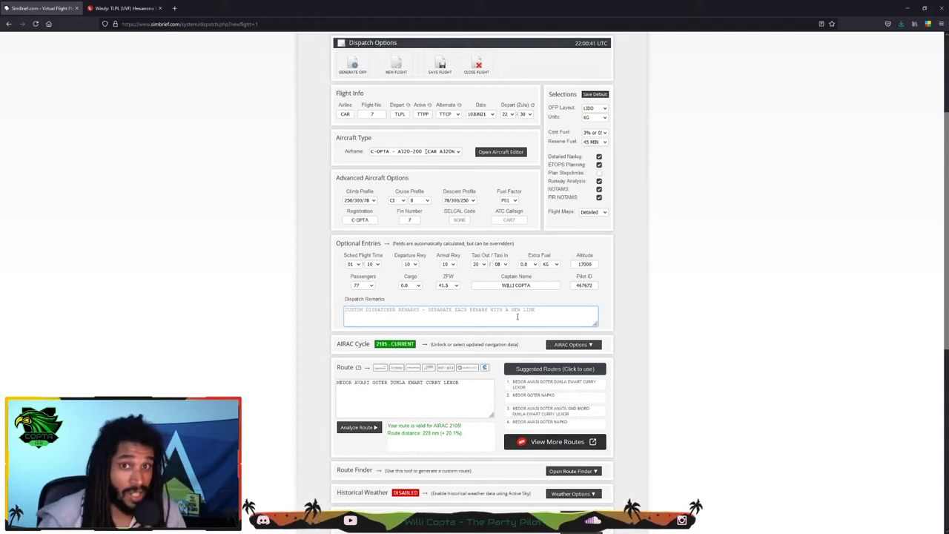
# Step: Browse the extended list of suggested routes from TLPL to TTPP and compare the alternatives with the current route
pyautogui.scroll(-3, 500, 280)
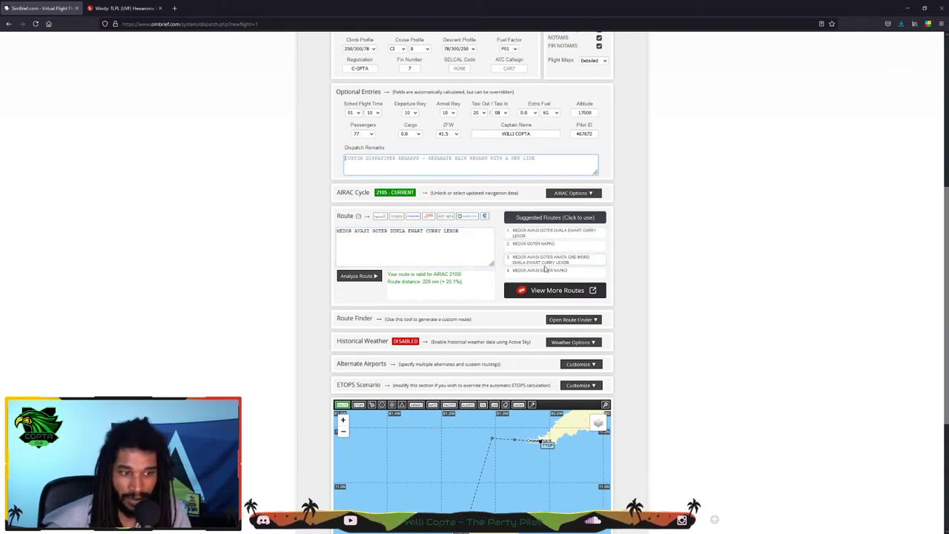
pyautogui.click(545, 290)
pyautogui.scroll(-2, 479, 278)
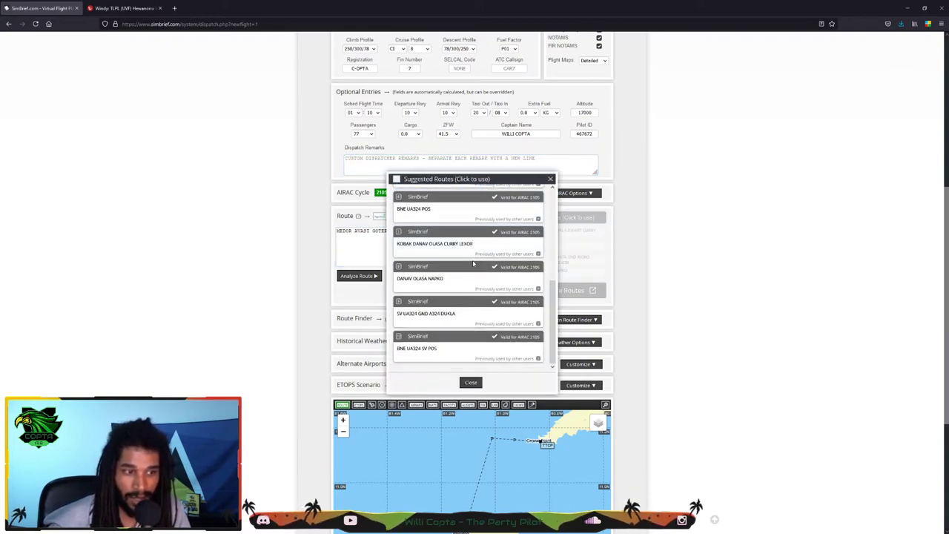
pyautogui.scroll(-3, 478, 278)
pyautogui.scroll(2, 479, 278)
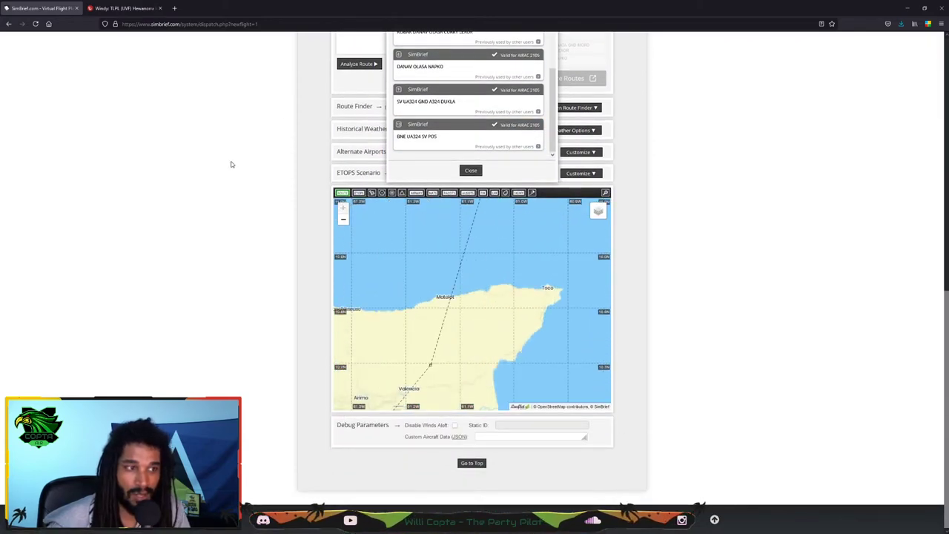
pyautogui.scroll(3, 230, 161)
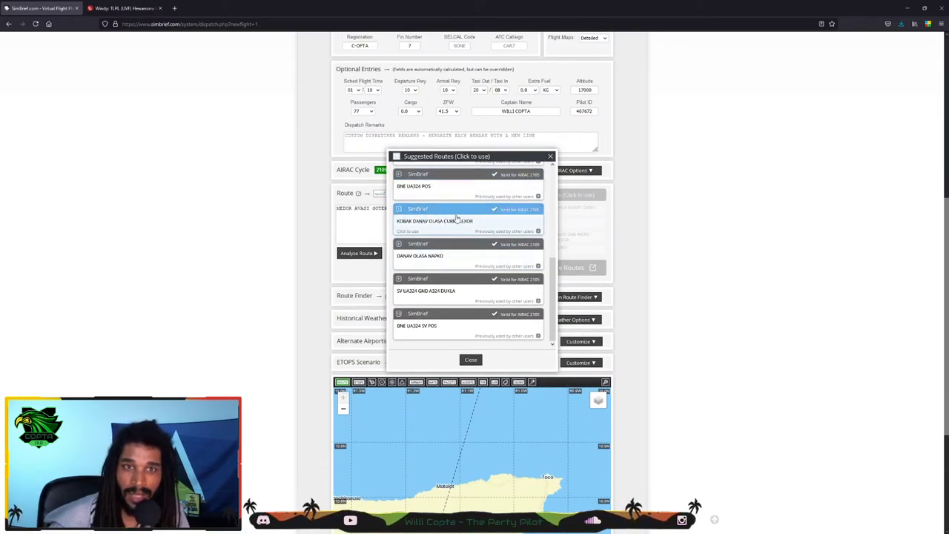
pyautogui.scroll(1, 454, 220)
pyautogui.scroll(-2, 450, 220)
pyautogui.click(452, 326)
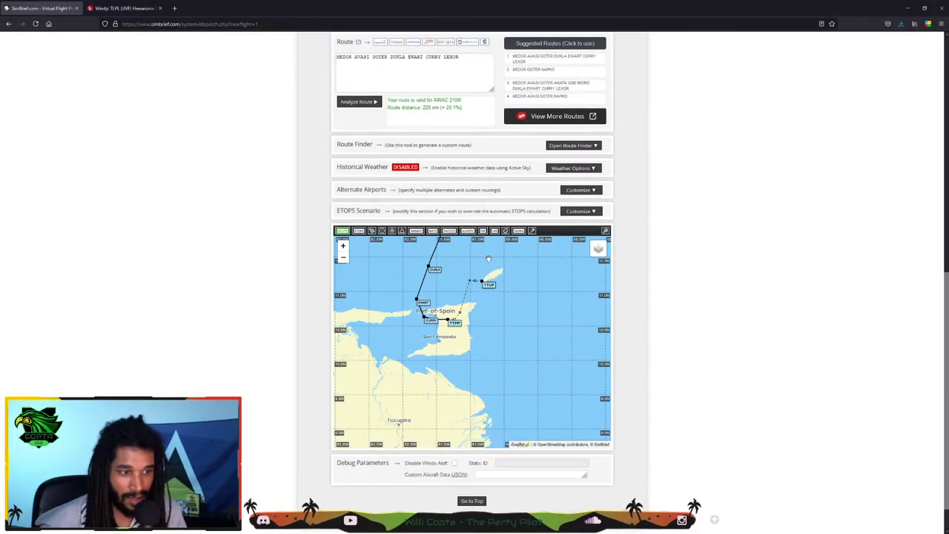
# Step: Examine the planned route from TLPL to TTPP and the TTCP alternate on the route map
pyautogui.scroll(-1, 448, 413)
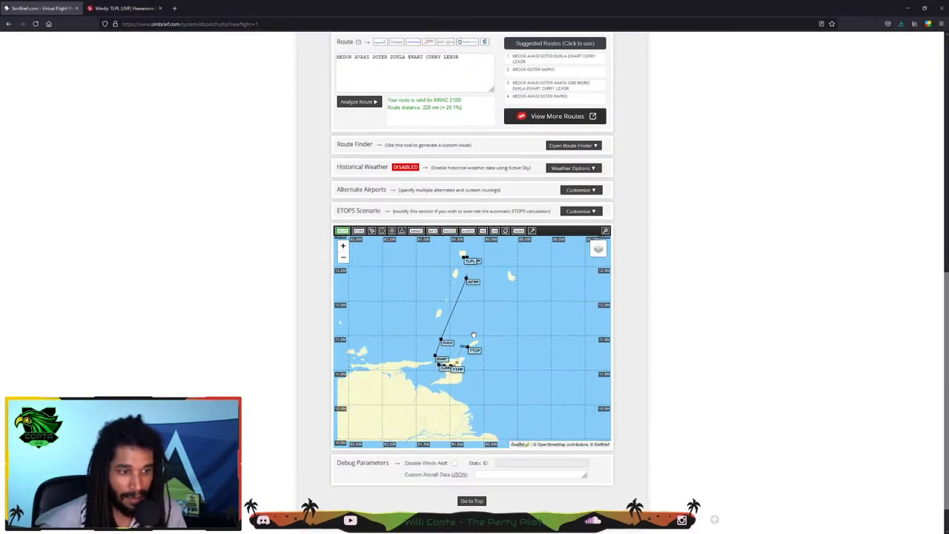
pyautogui.scroll(2, 466, 323)
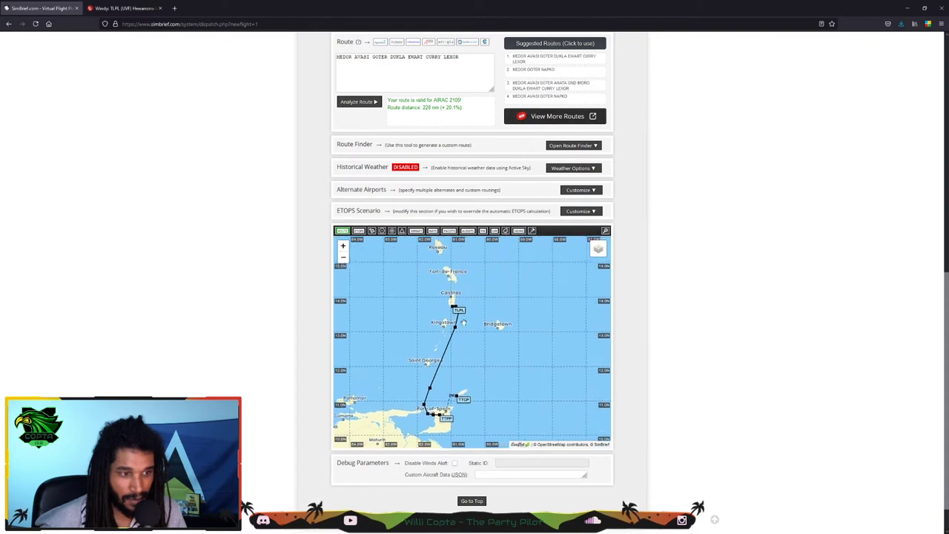
pyautogui.scroll(-1, 468, 291)
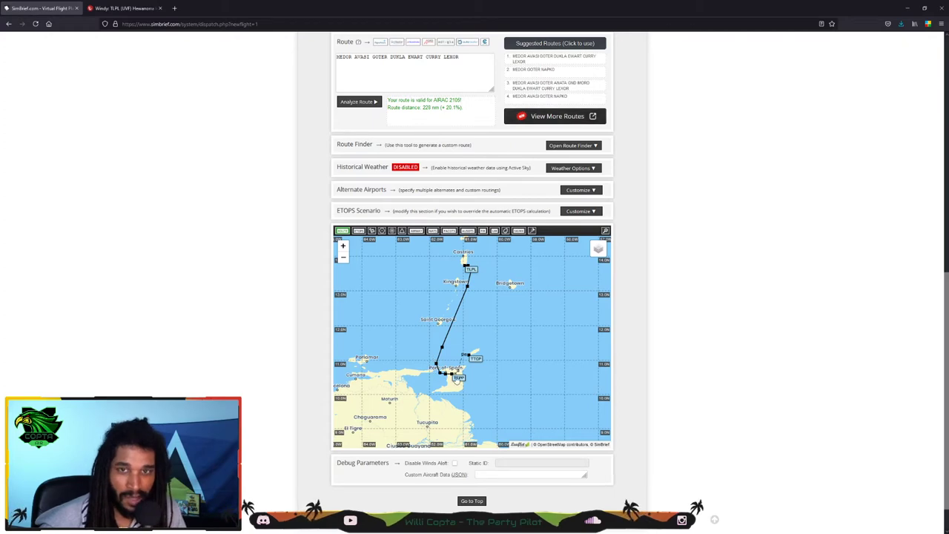
pyautogui.scroll(1, 445, 377)
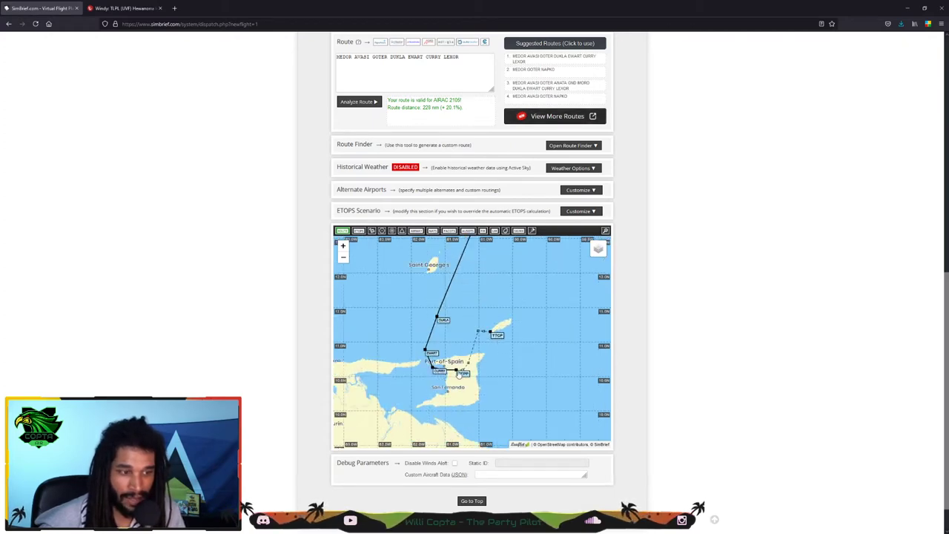
pyautogui.scroll(-1, 460, 375)
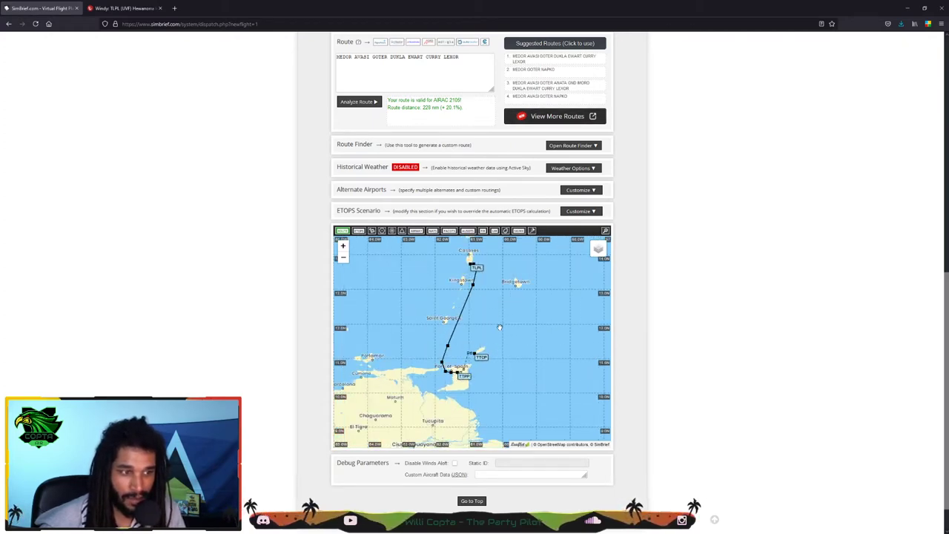
pyautogui.scroll(-1, 282, 258)
# Step: Check over the completed dispatch options and generate the operational flight plan (OFP)
pyautogui.scroll(10, 270, 253)
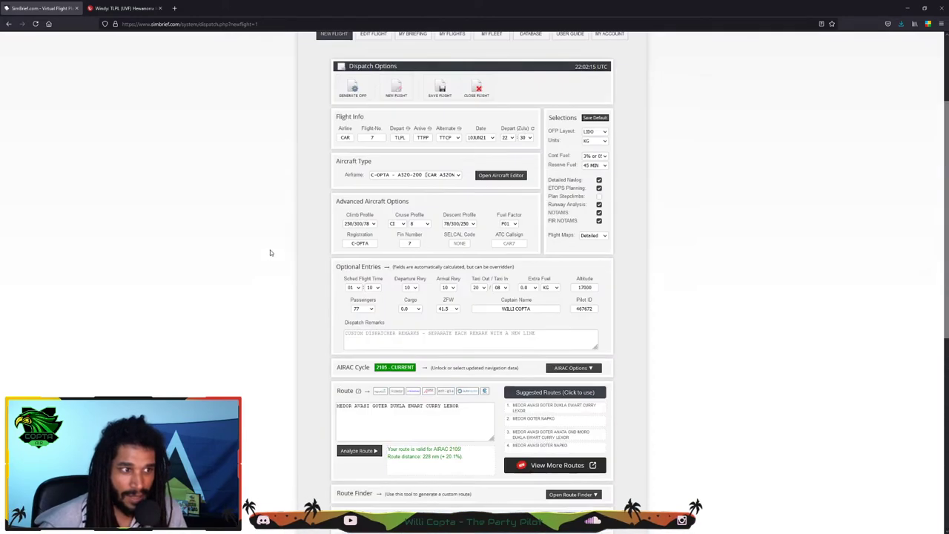
pyautogui.scroll(-1, 271, 252)
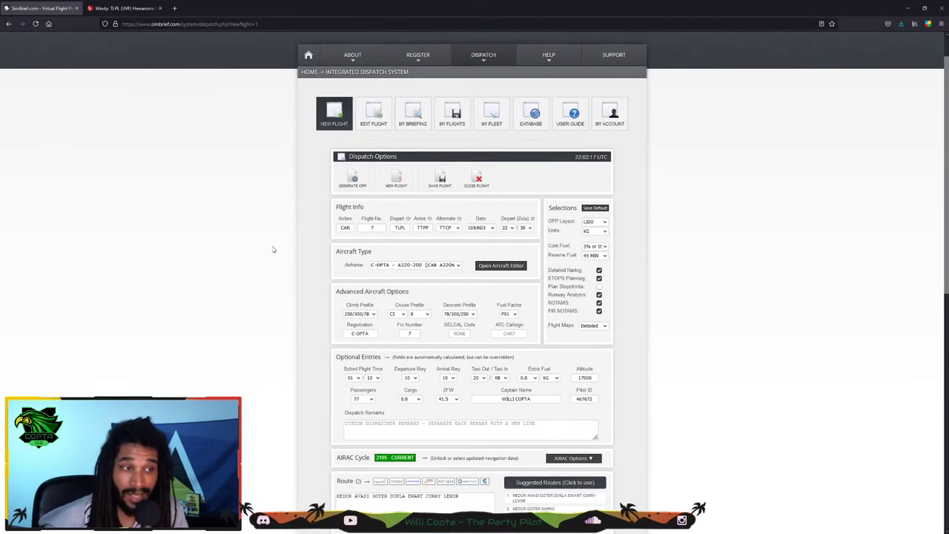
pyautogui.scroll(-3, 273, 250)
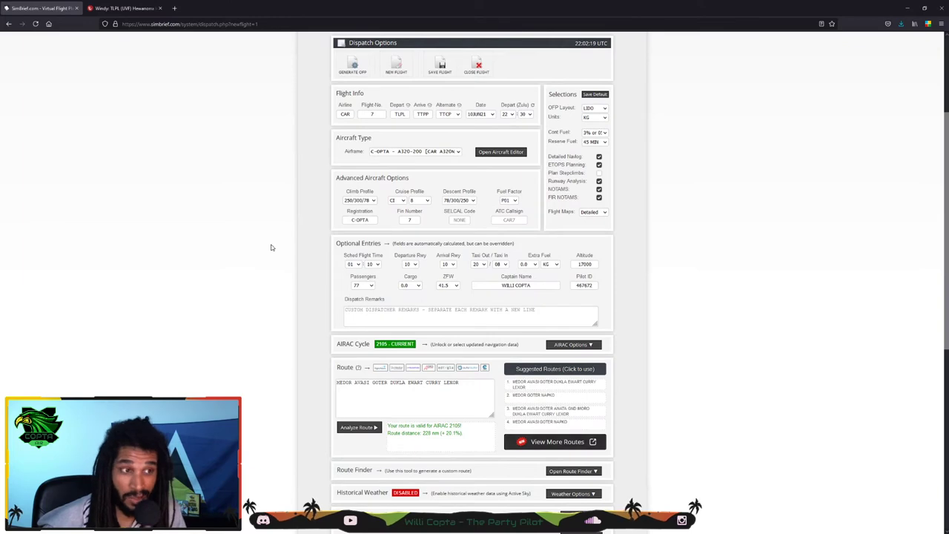
pyautogui.scroll(1, 272, 248)
pyautogui.scroll(3, 272, 247)
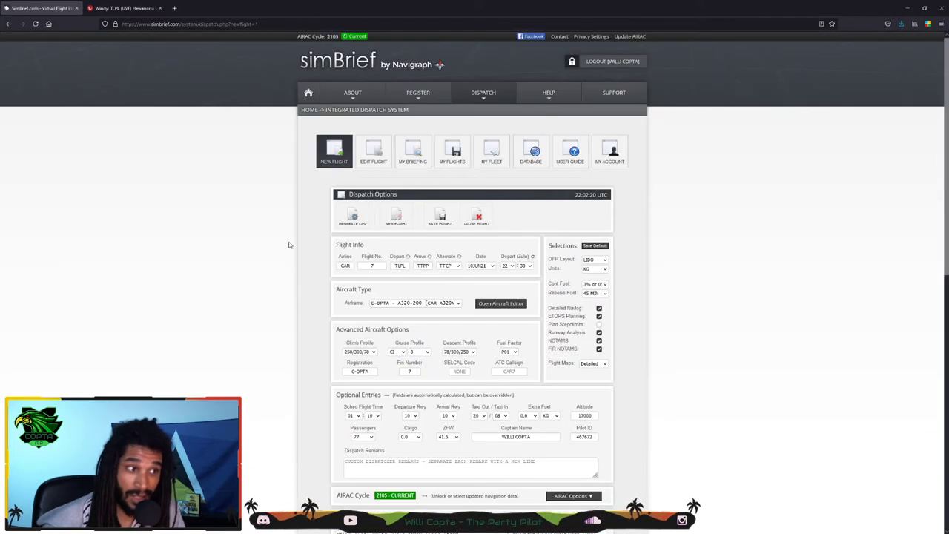
pyautogui.click(342, 227)
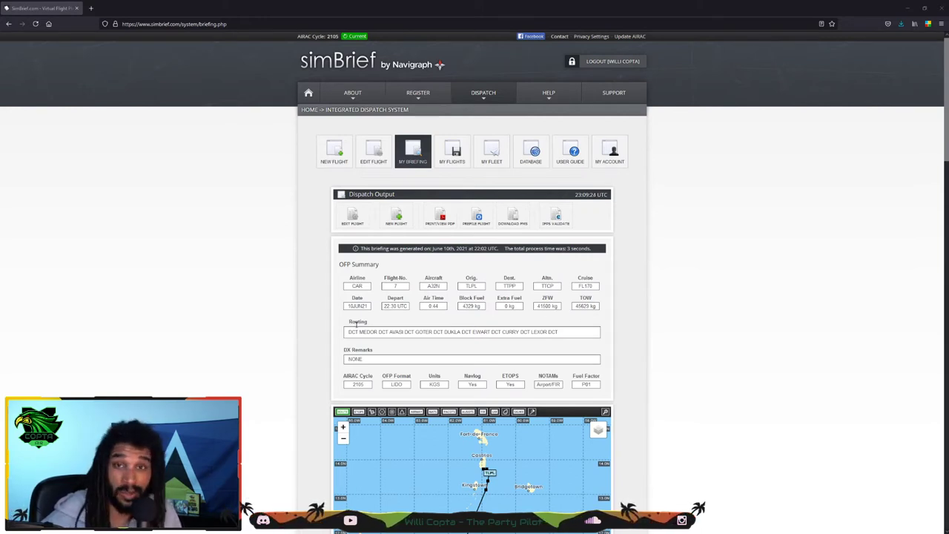
# Step: Review the generated briefing: OFP summary, route map, and the planned fuel, times, weights and NOTAMs in the paperwork preview
pyautogui.scroll(-1, 396, 333)
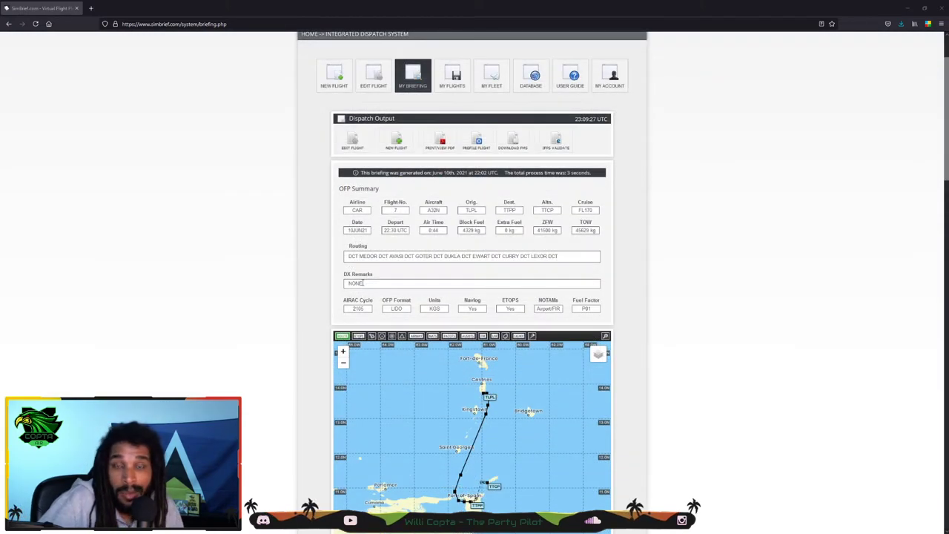
pyautogui.scroll(-2, 300, 282)
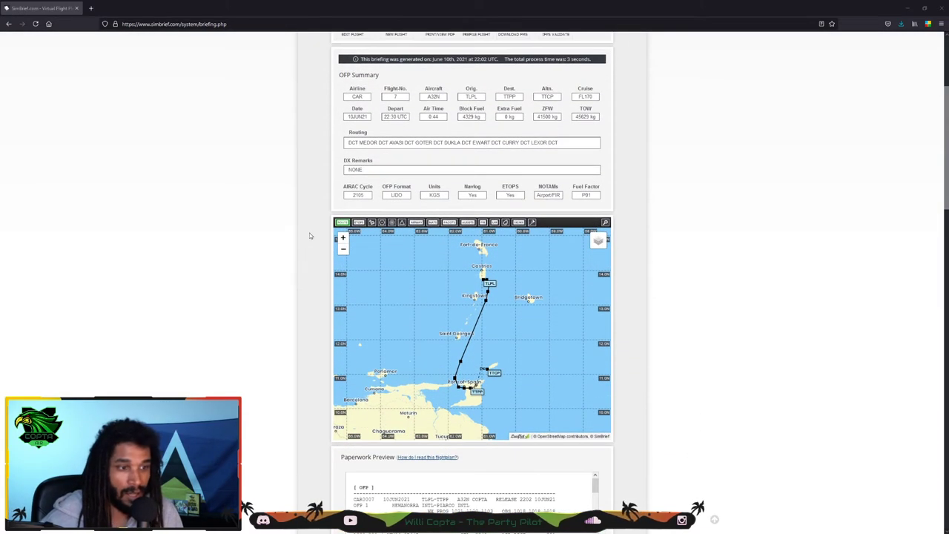
pyautogui.scroll(-4, 302, 326)
pyautogui.scroll(-2, 448, 302)
pyautogui.scroll(-3, 448, 302)
pyautogui.scroll(1, 407, 295)
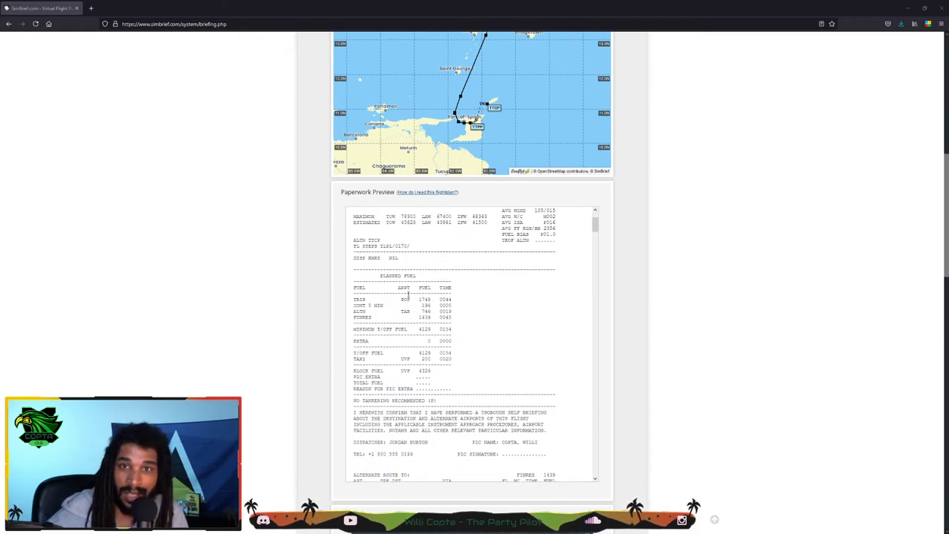
pyautogui.scroll(-10, 407, 294)
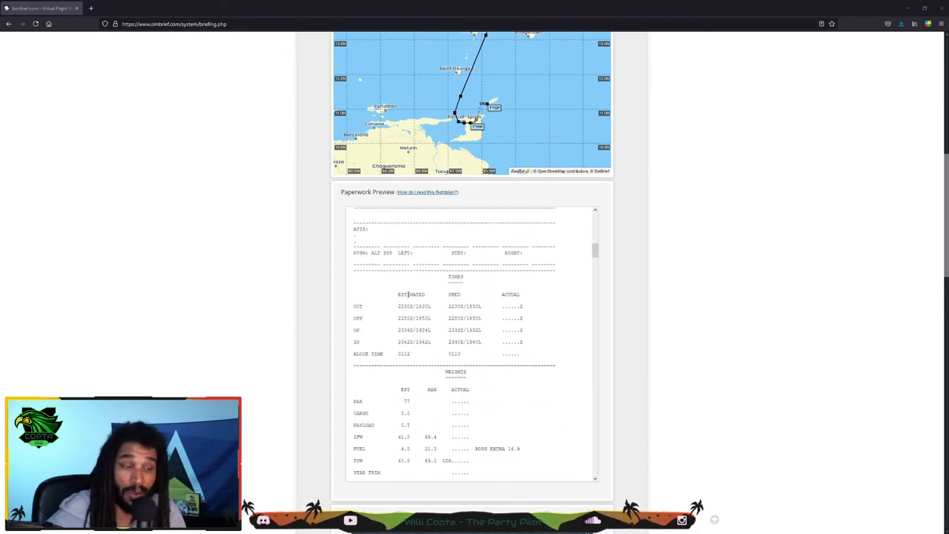
pyautogui.scroll(-5, 407, 295)
pyautogui.scroll(-10, 407, 296)
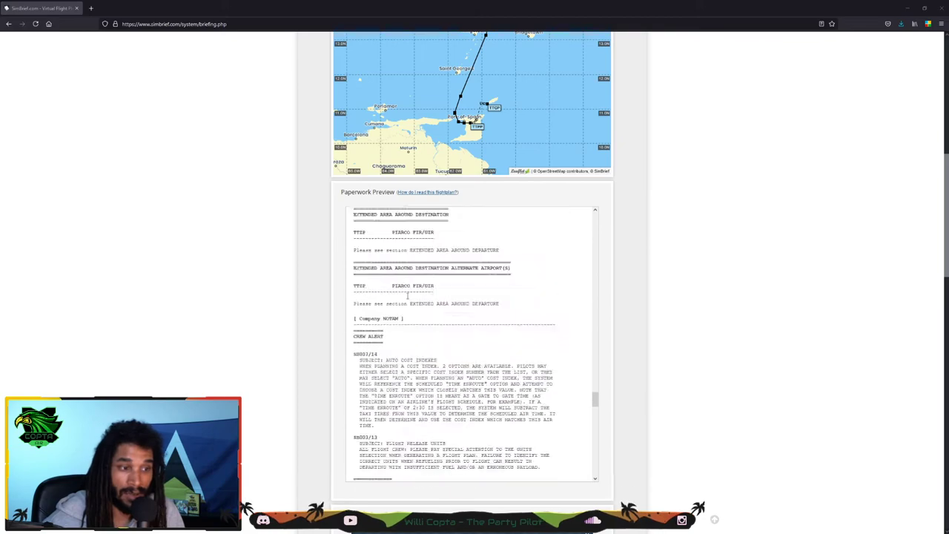
pyautogui.scroll(7, 407, 296)
pyautogui.scroll(15, 407, 297)
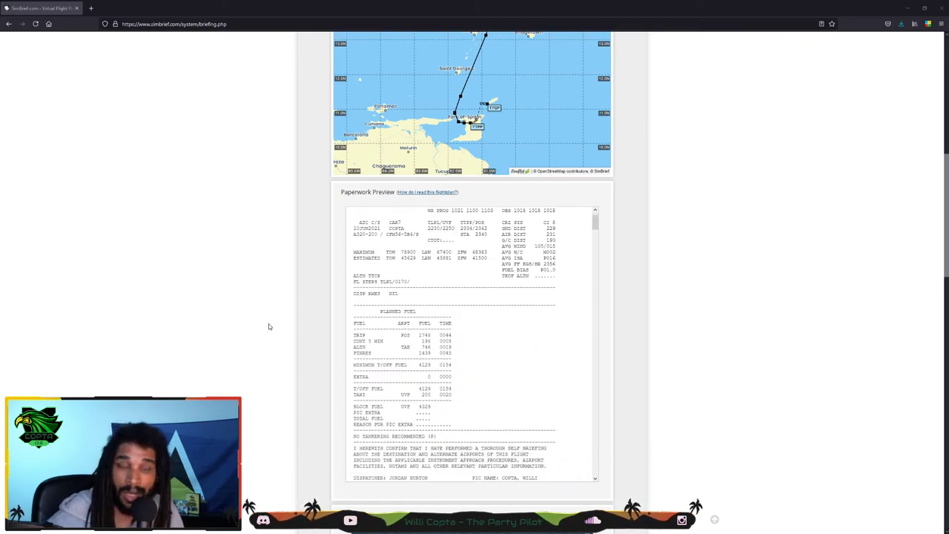
pyautogui.scroll(-5, 268, 324)
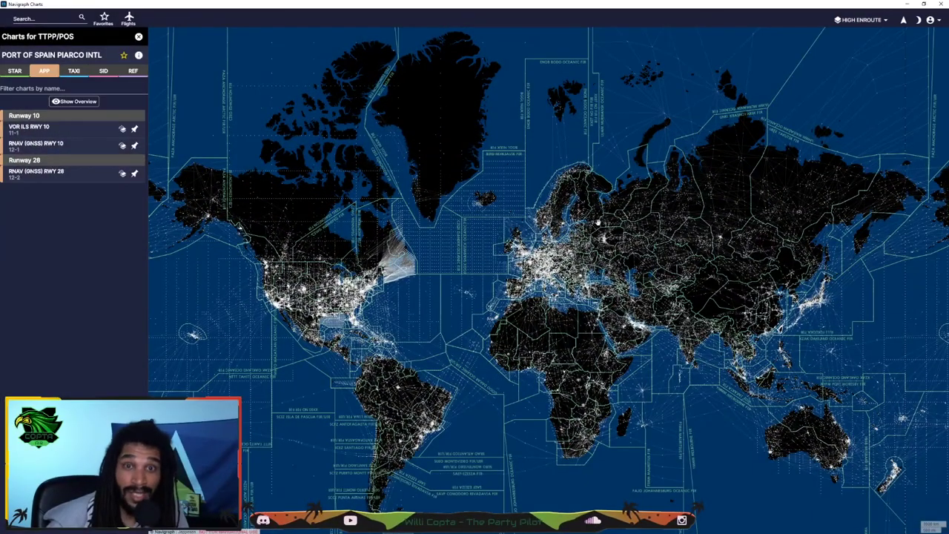
# Step: Create a new flight by importing the TLPL to TTPP plan from SimBrief
pyautogui.click(129, 16)
pyautogui.click(435, 178)
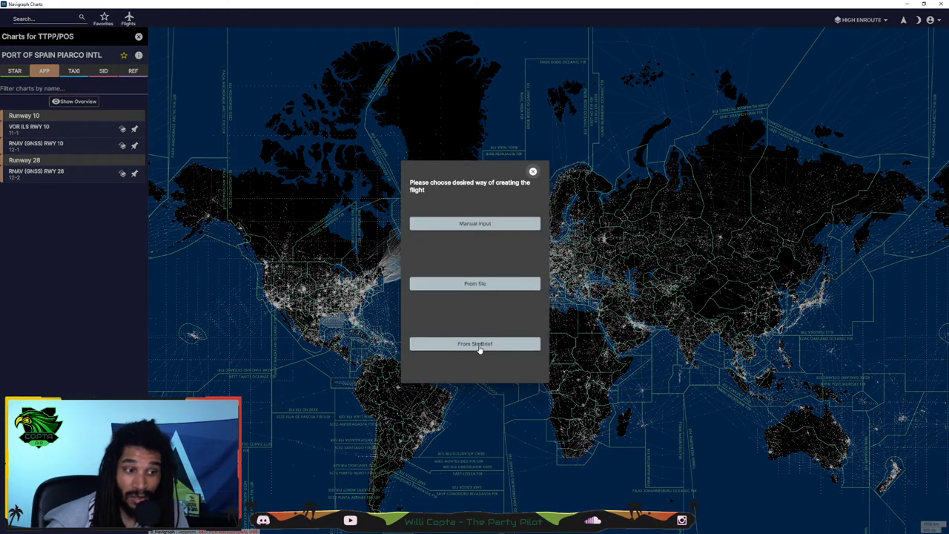
pyautogui.click(479, 346)
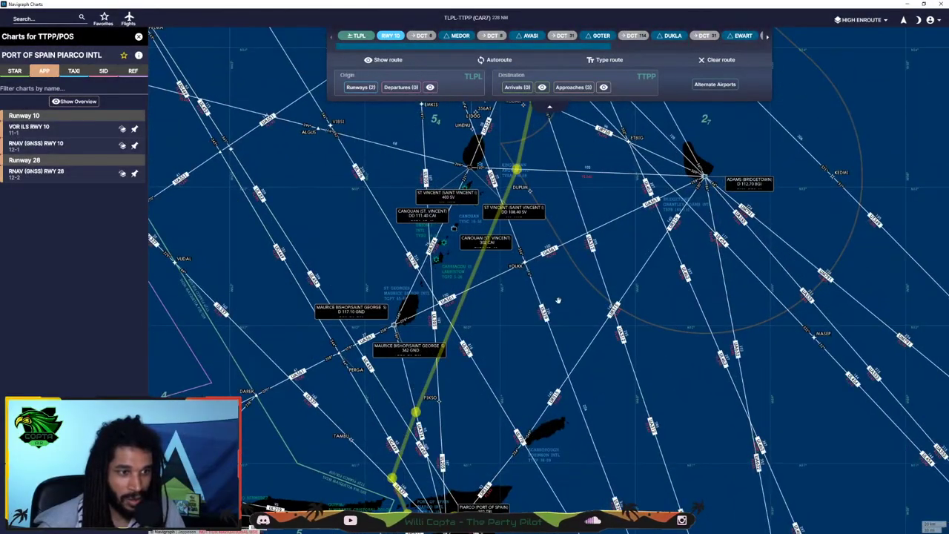
# Step: Compare the imported route on the low enroute chart and the world map, and set the chart to Low Enroute
pyautogui.scroll(-2, 558, 301)
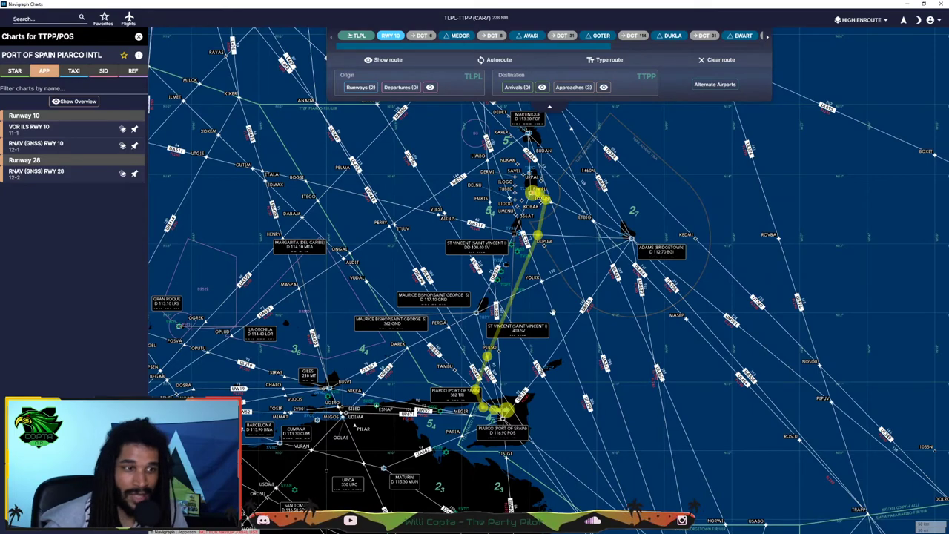
pyautogui.scroll(2, 513, 230)
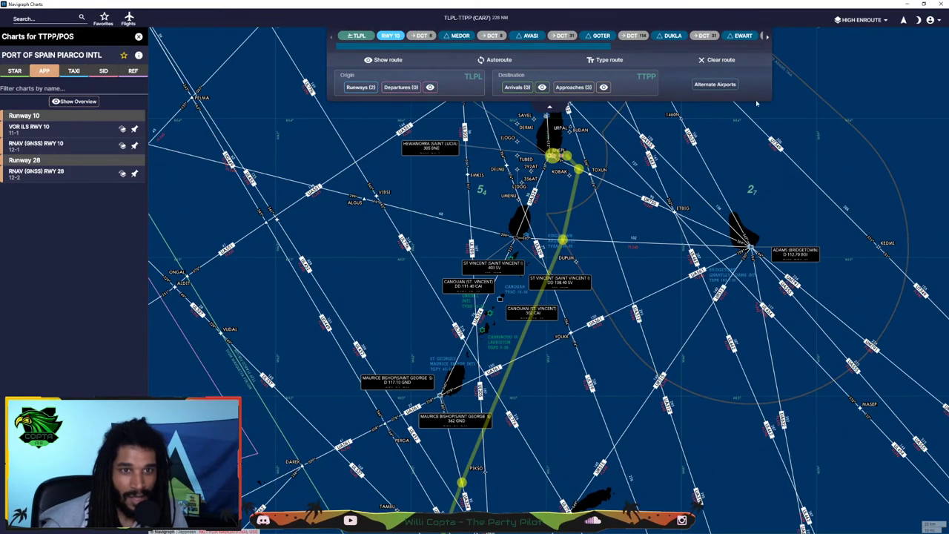
pyautogui.click(854, 27)
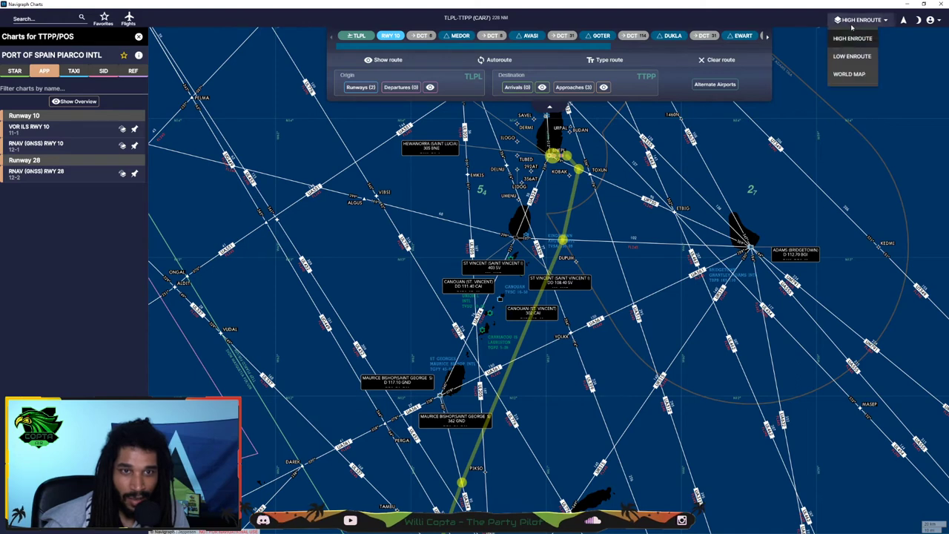
pyautogui.click(844, 58)
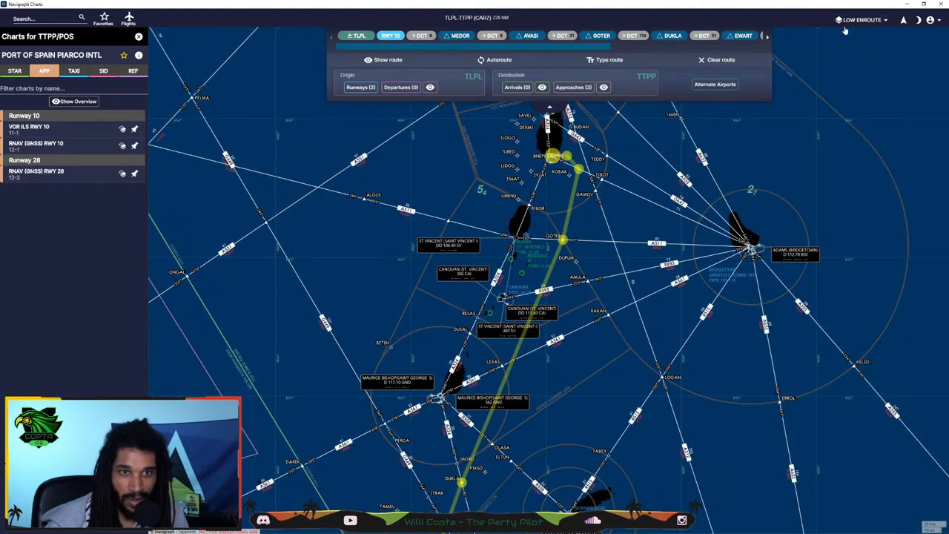
pyautogui.click(858, 20)
pyautogui.click(851, 73)
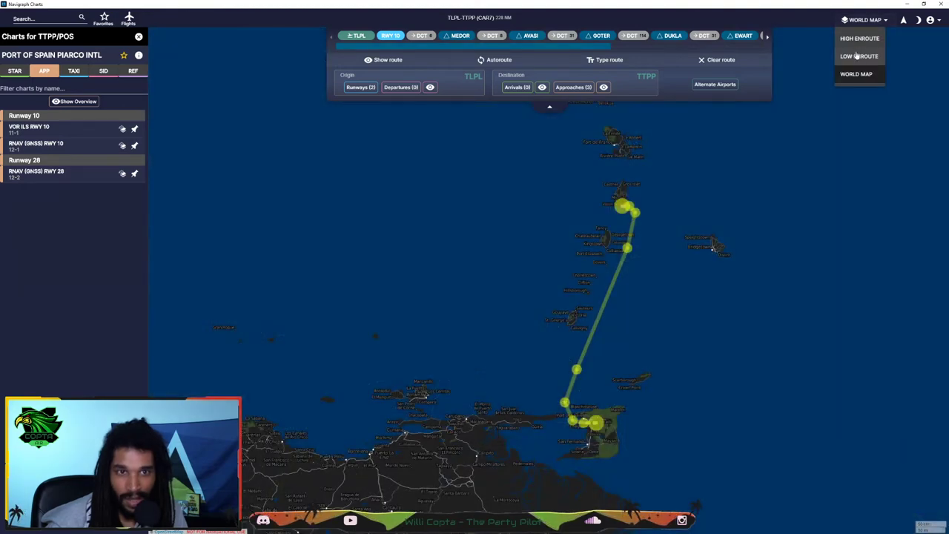
pyautogui.click(854, 55)
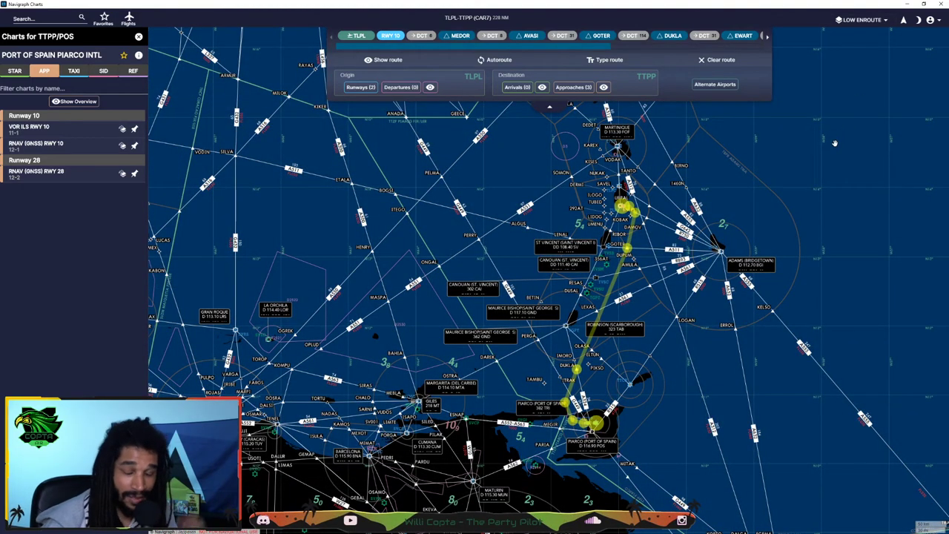